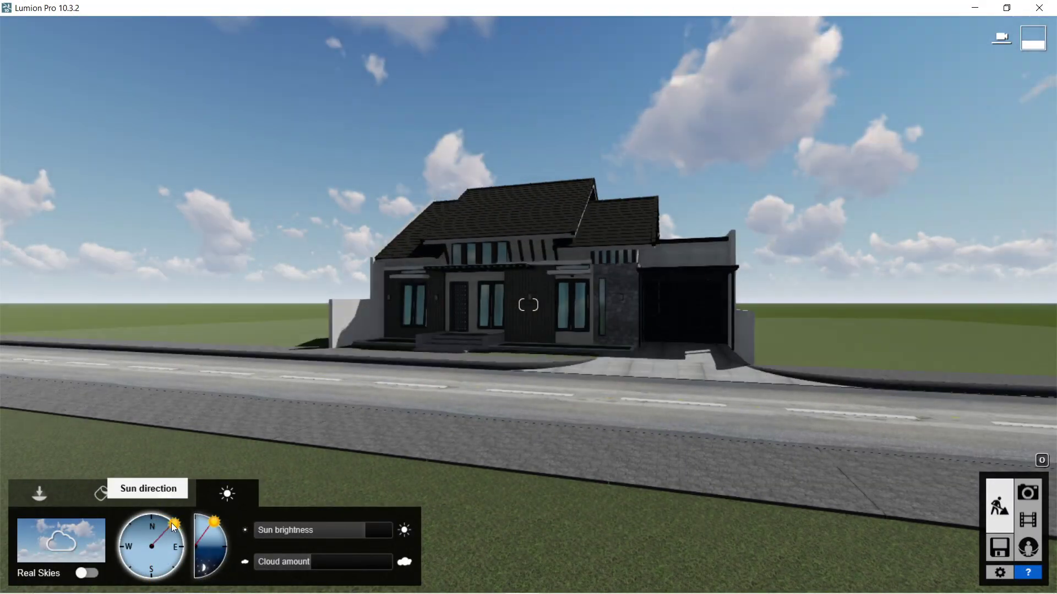
Step: Move the sun to the south to relight the tropical house
drag(174, 527, 158, 577)
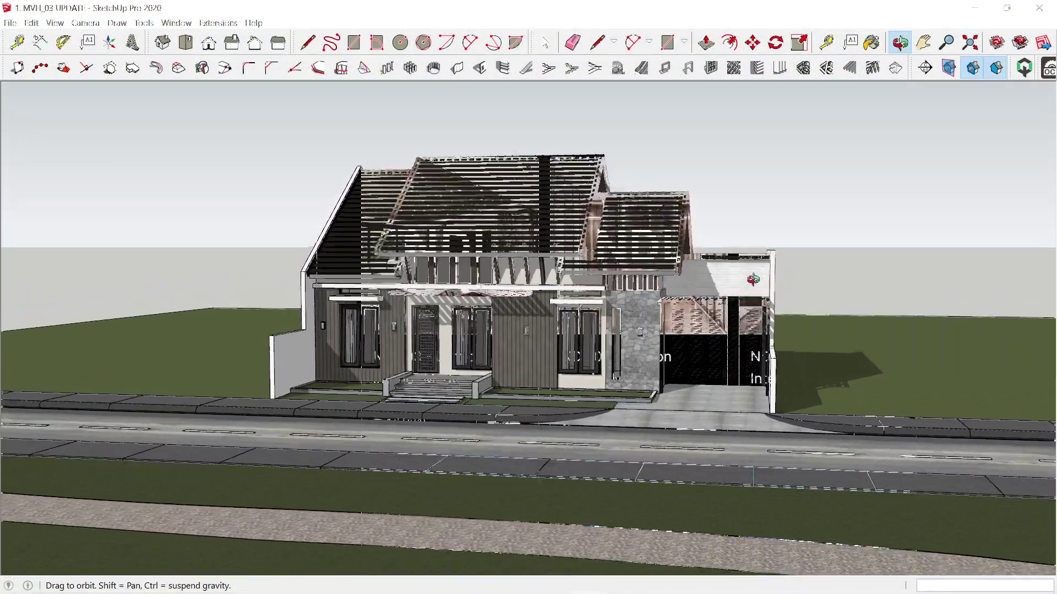
Step: Enter 9494.94 as the fair price for MVH 03 - Lumion Exterior Model
scroll(976, 318, down, 2)
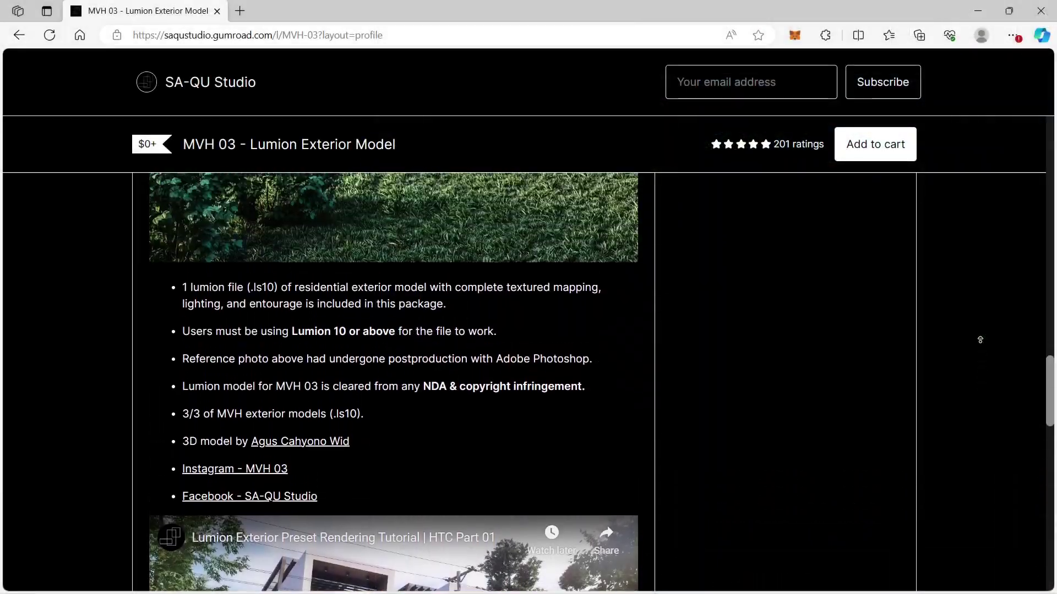
scroll(980, 340, up, 10)
scroll(980, 339, up, 7)
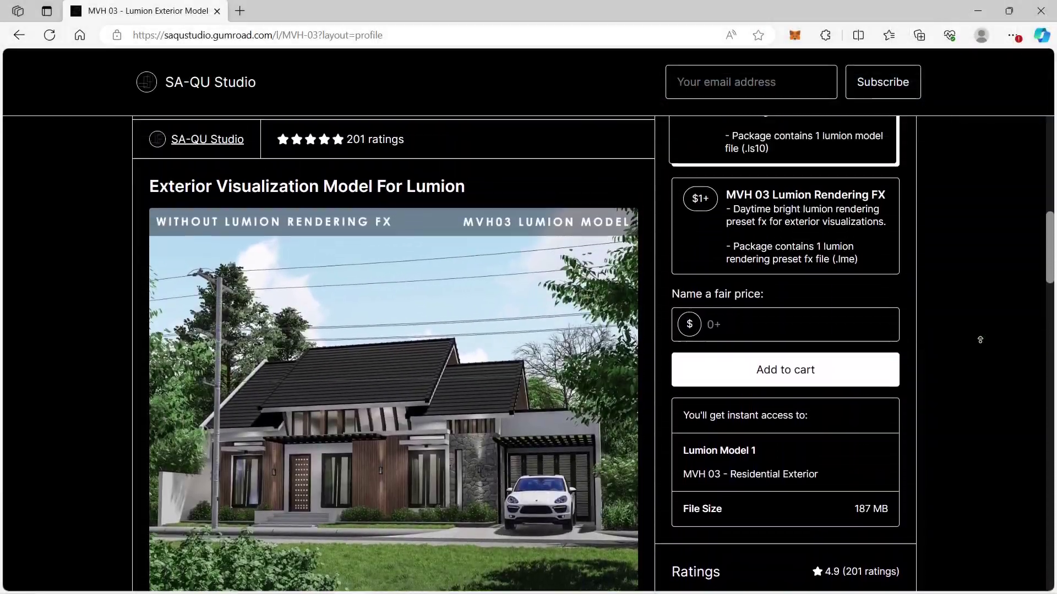
click(801, 445)
text(9494.94)
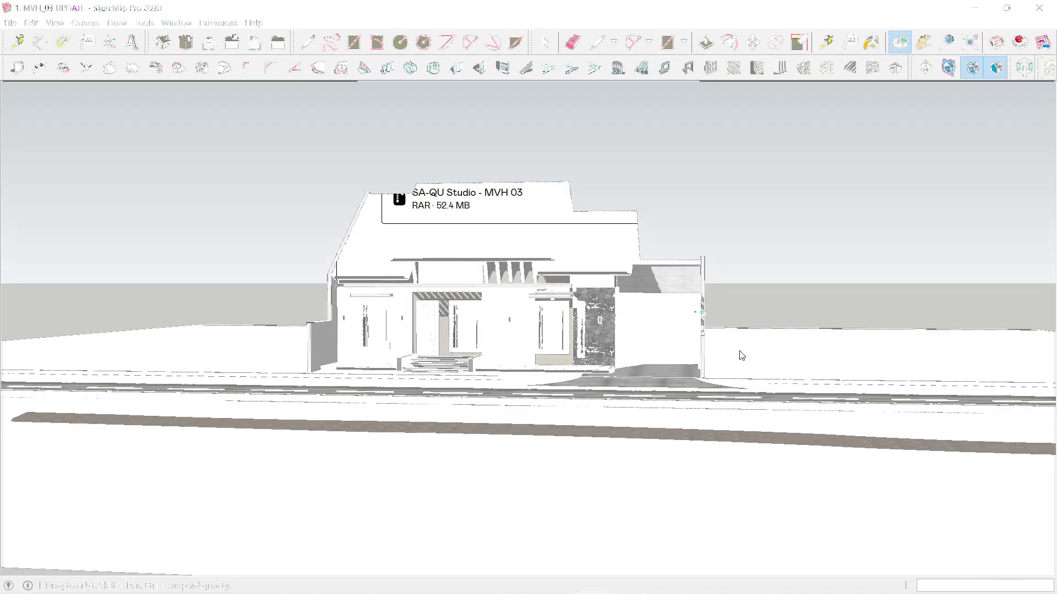
key(z)
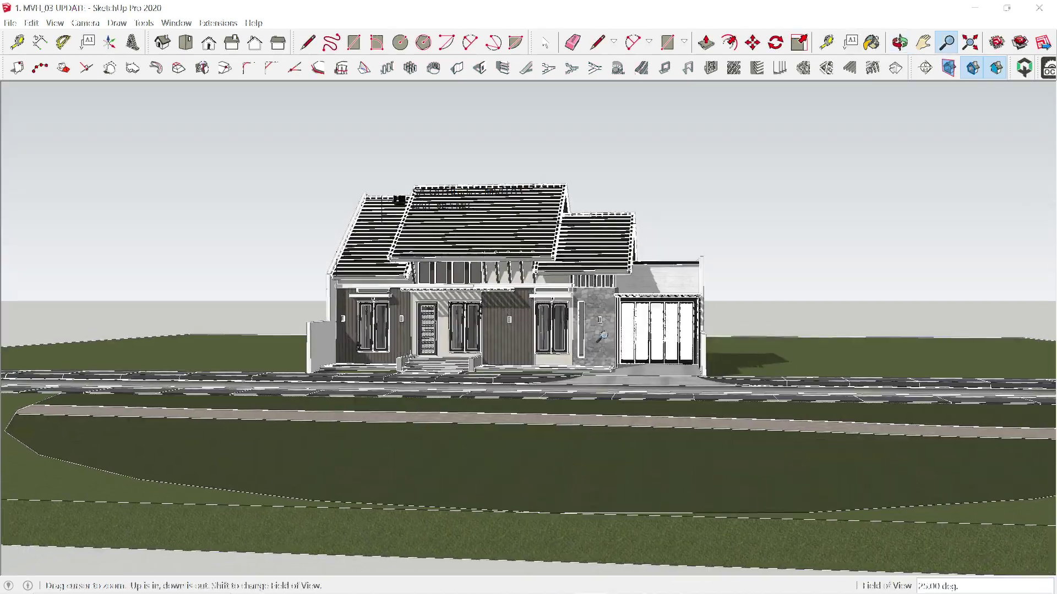
key(o)
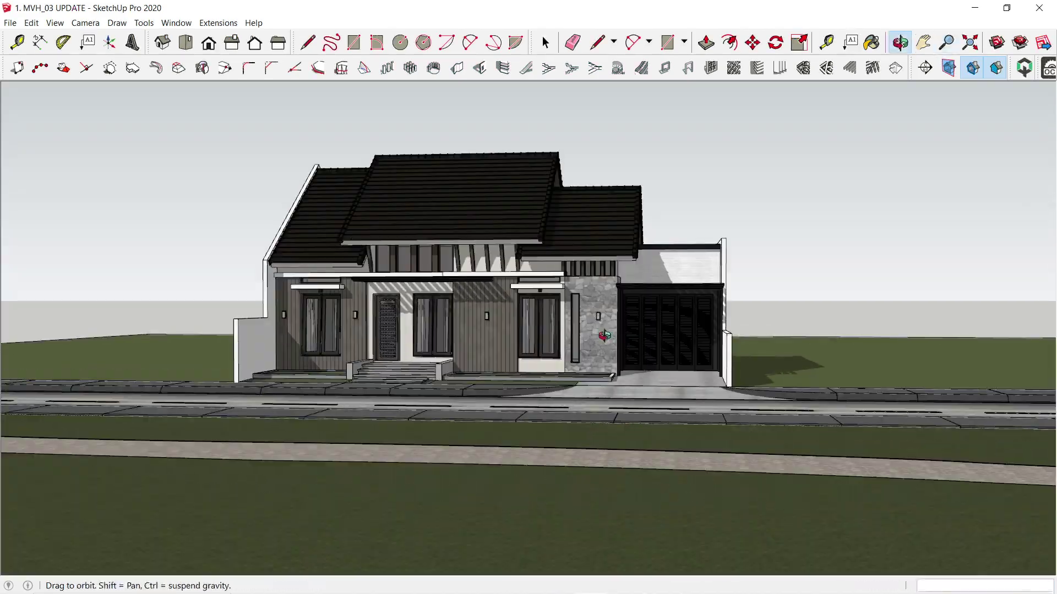
drag(603, 335, 597, 384)
scroll(556, 379, up, 2)
scroll(597, 384, up, 3)
scroll(596, 383, down, 3)
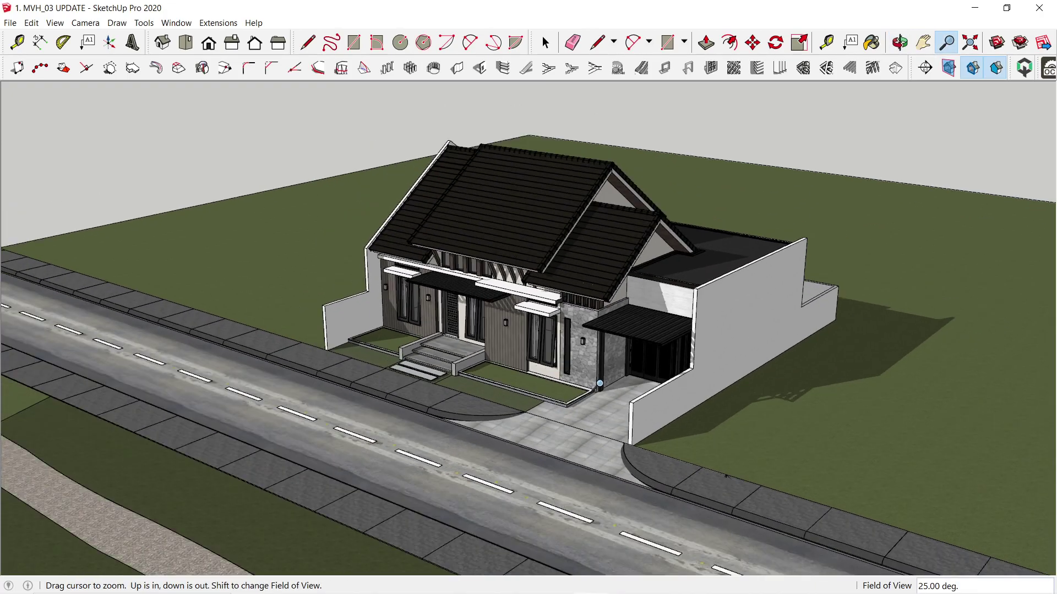
scroll(596, 384, up, 2)
key(o)
middle_drag(731, 325, 727, 301)
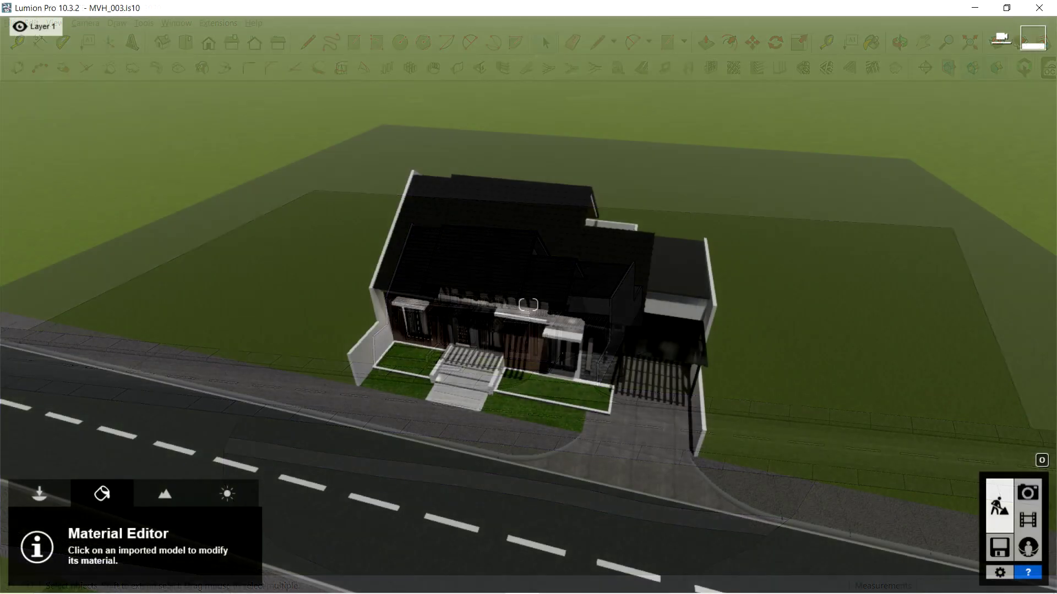
Step: From a low front view, export the house as COLLADA file MVH03-UPDATE
scroll(528, 304, up, 5)
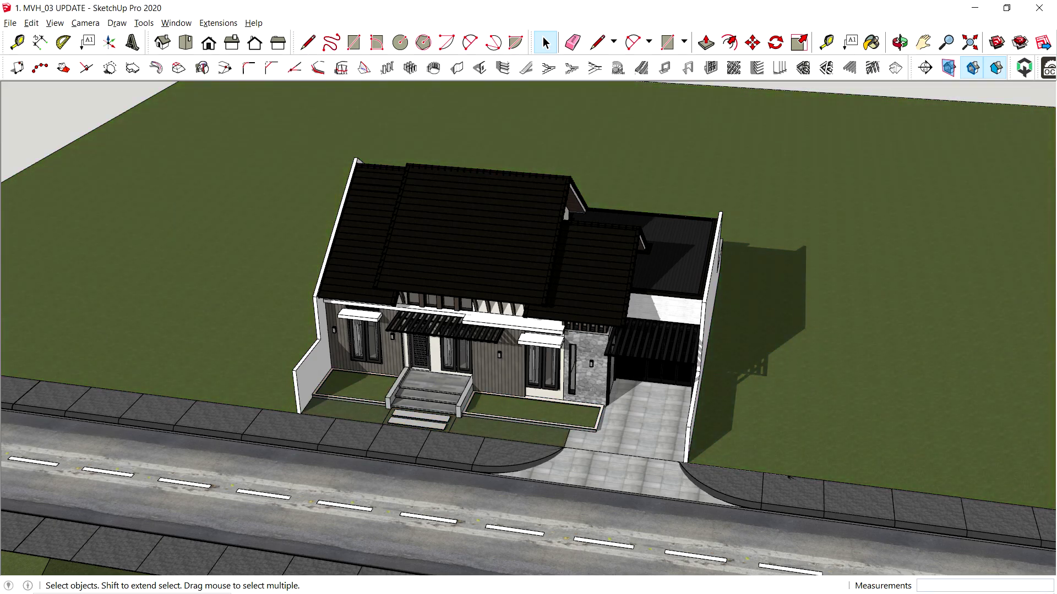
middle_drag(789, 476, 654, 316)
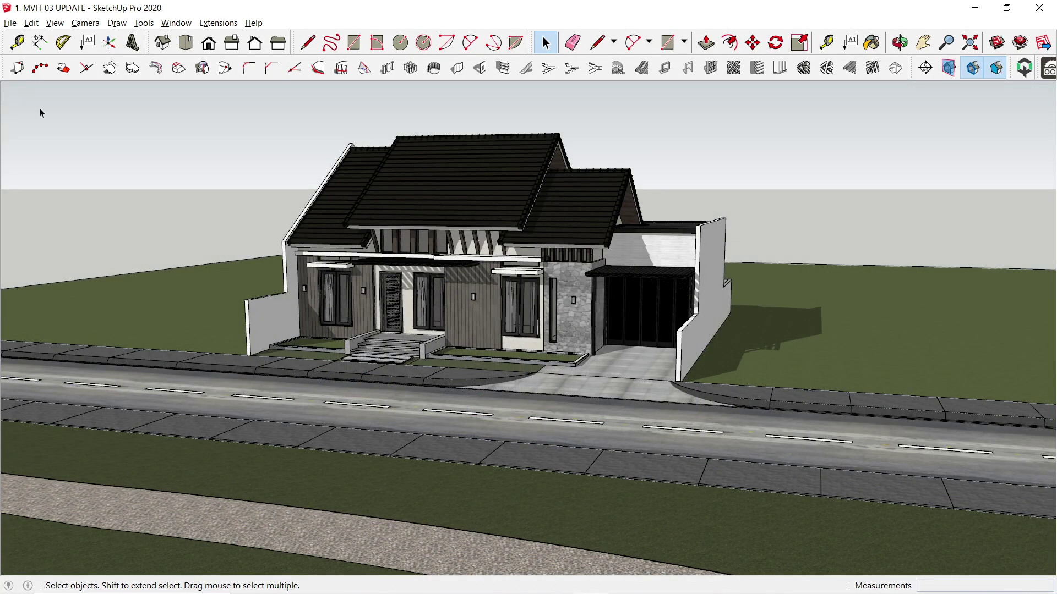
click(11, 26)
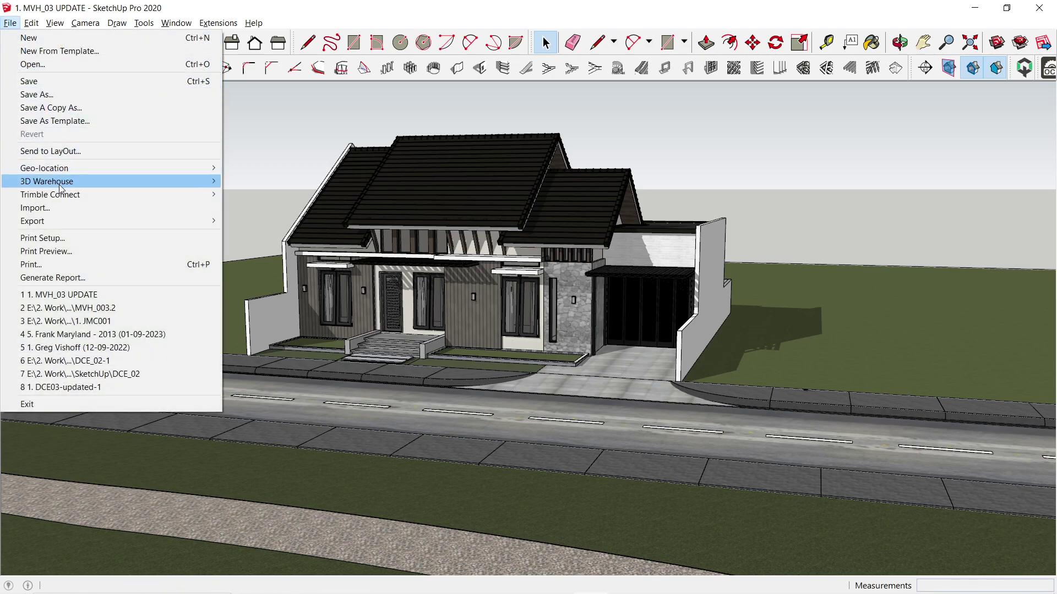
mouse_move(70, 222)
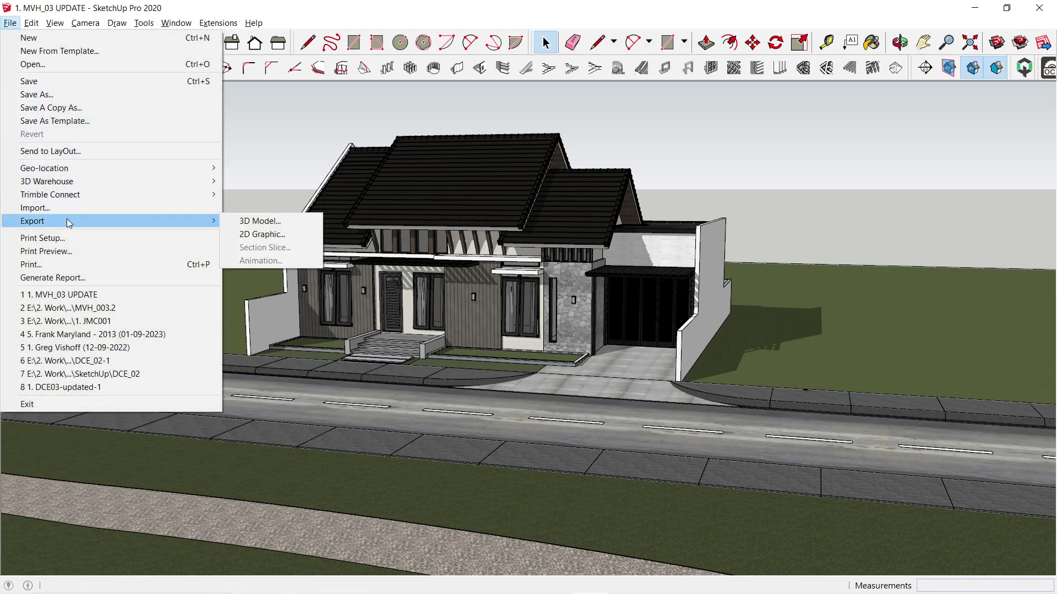
click(255, 221)
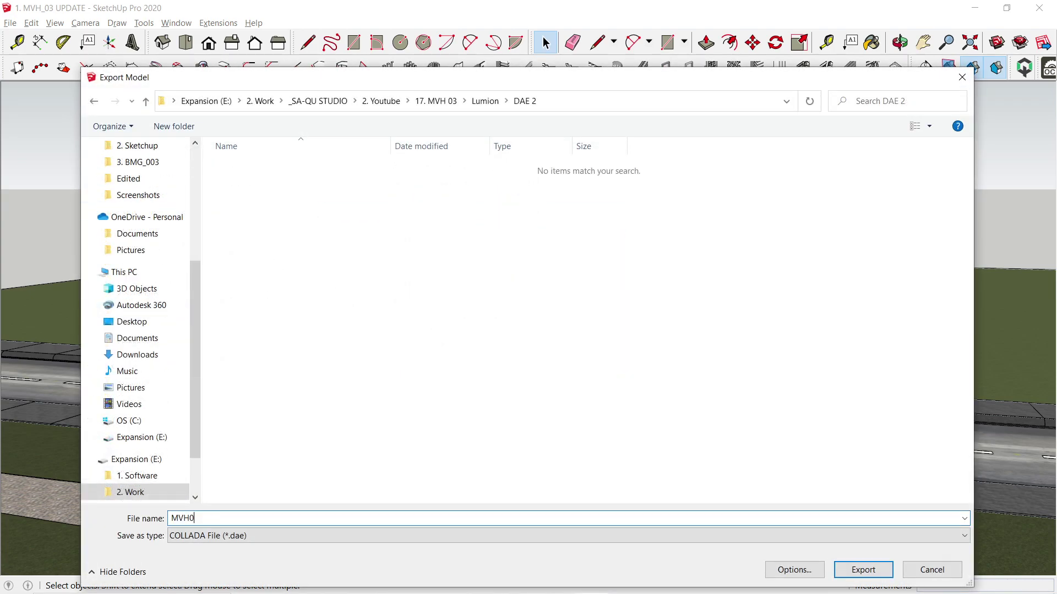
text(MVH03-UPDATE)
key(Return)
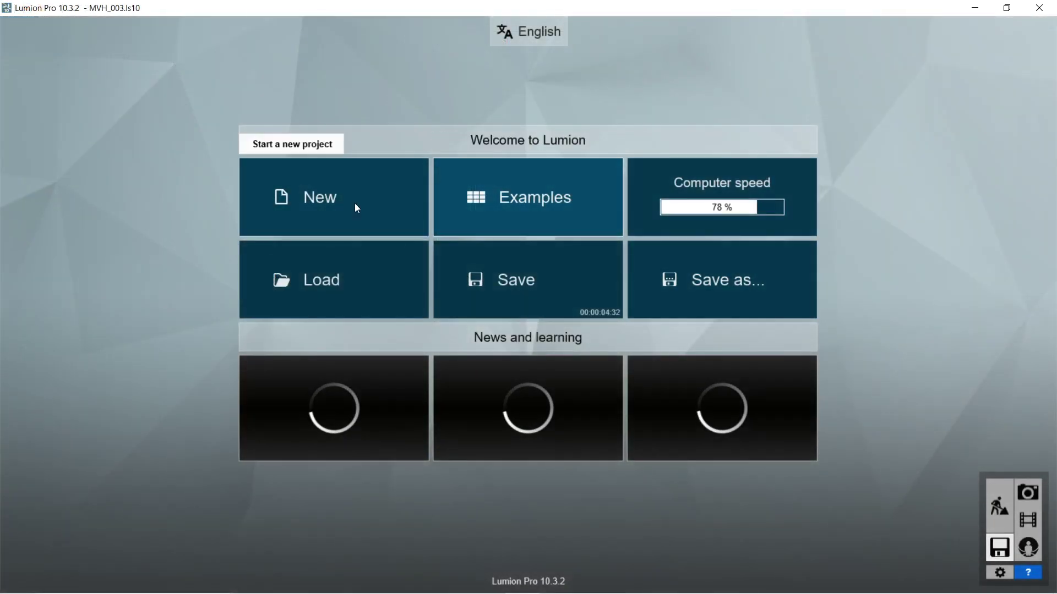
Step: Start a Plain-template Lumion project and import DAE 2 > MVH03-UPDATE.dae
click(331, 200)
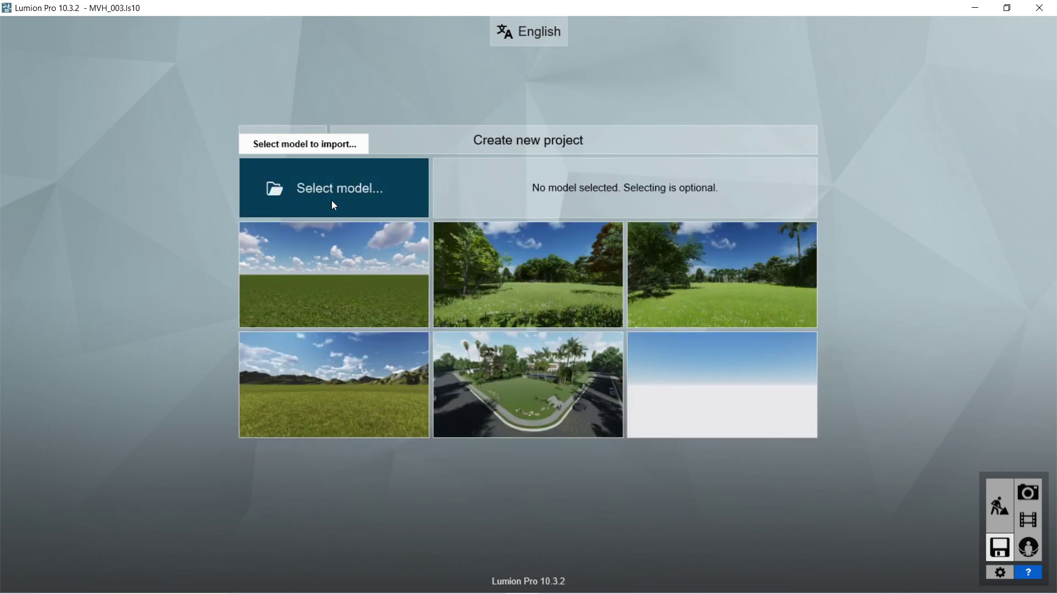
click(343, 264)
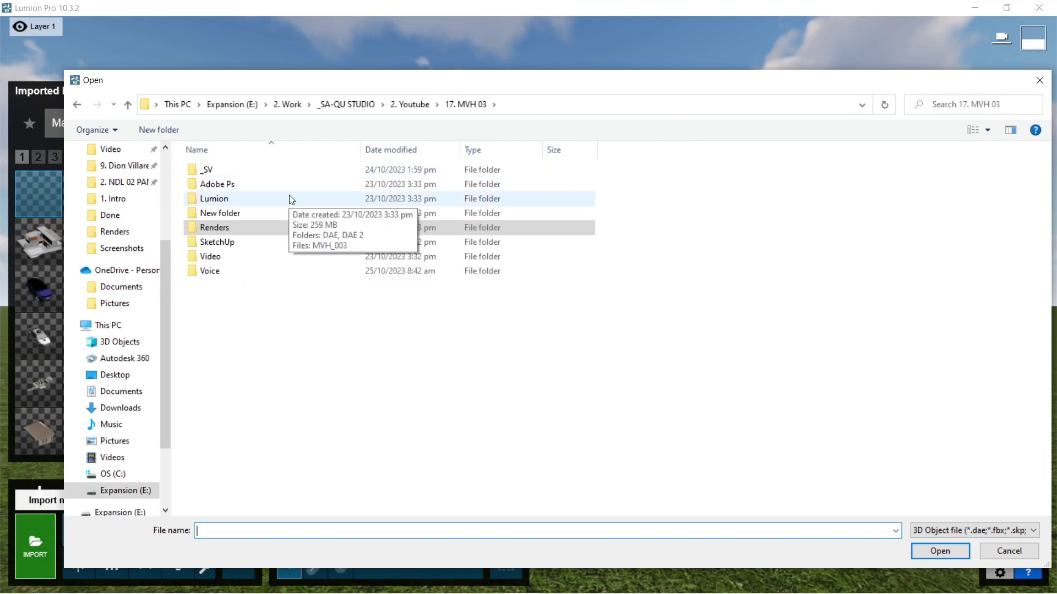
double_click(291, 199)
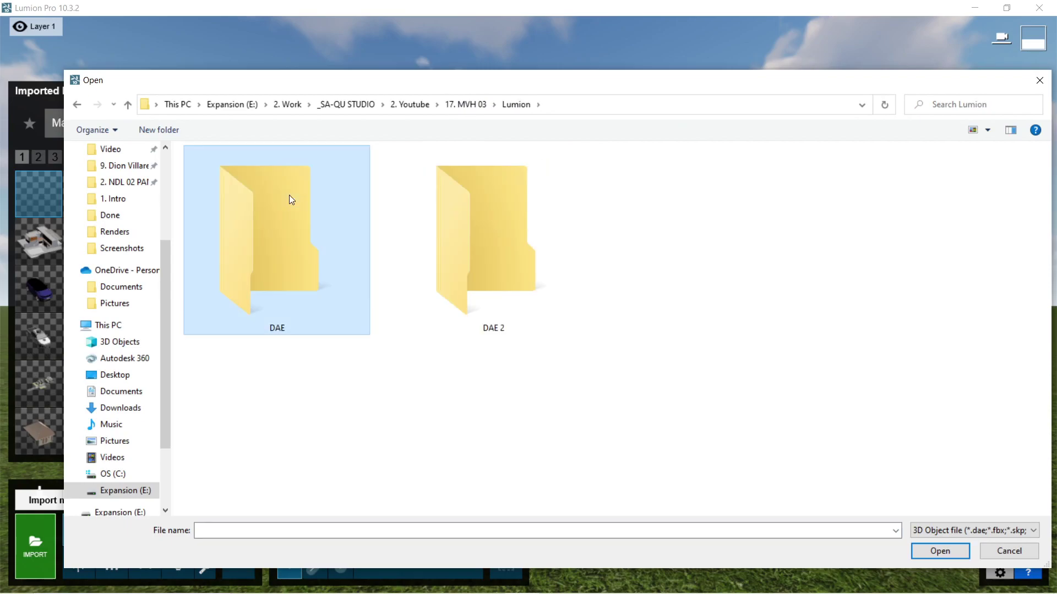
double_click(451, 256)
double_click(506, 227)
click(732, 451)
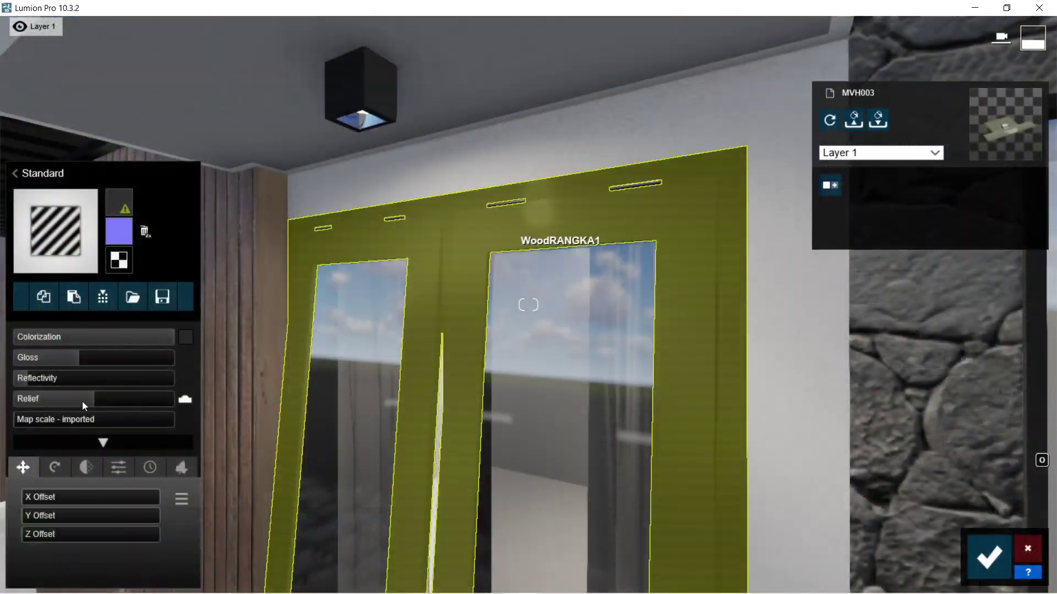
Step: Raise the WoodRANGKA1 gloss and turn the view toward the lamp by the window
drag(78, 358, 106, 363)
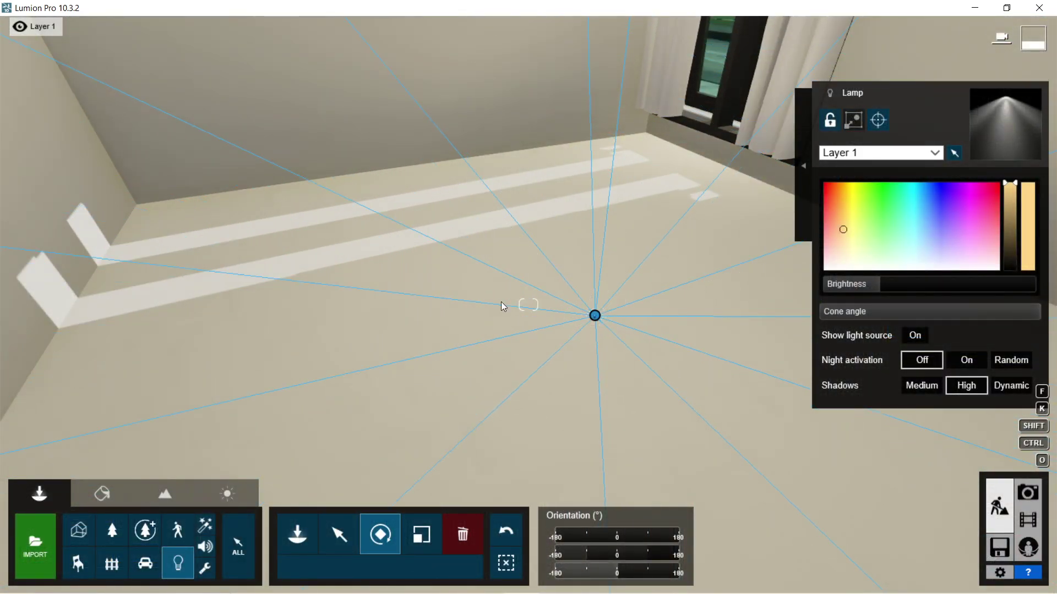
right_drag(502, 306, 499, 381)
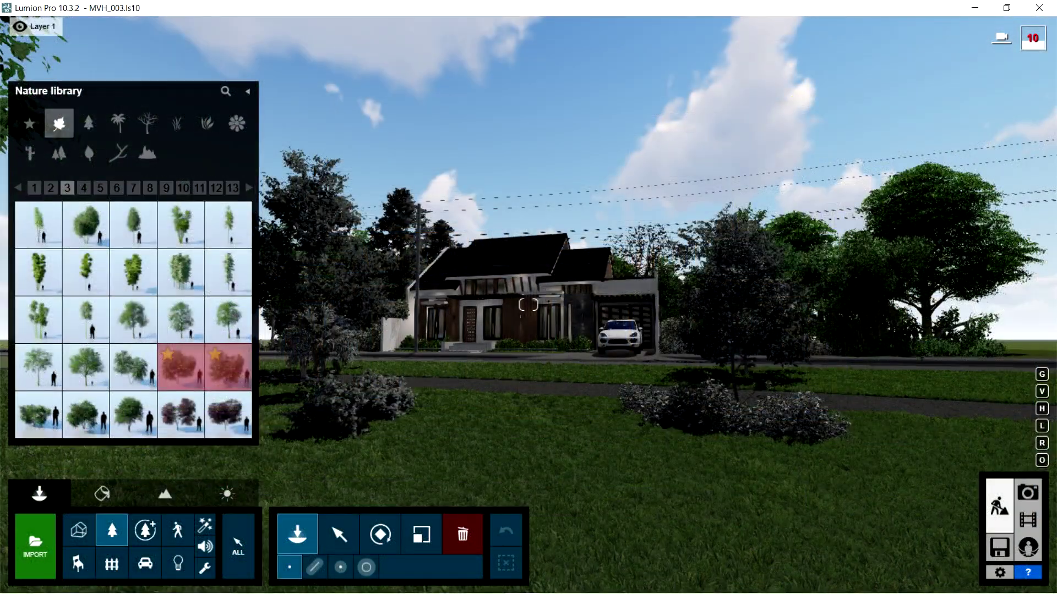
Step: Browse broadleaf pages 5 and 8, conifers page 2, bare trees and palms for vegetation
click(100, 188)
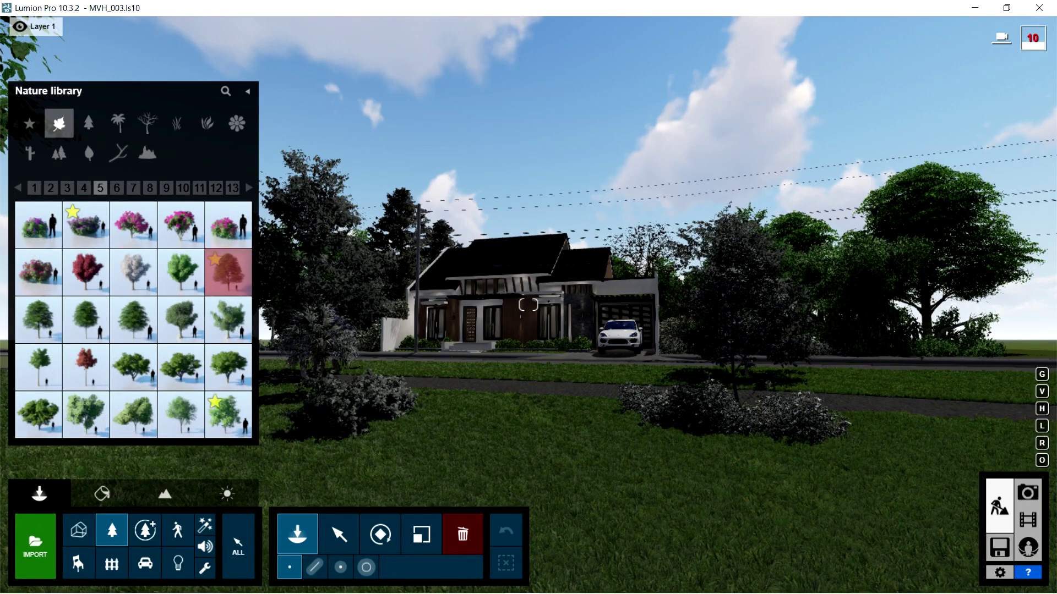
click(150, 188)
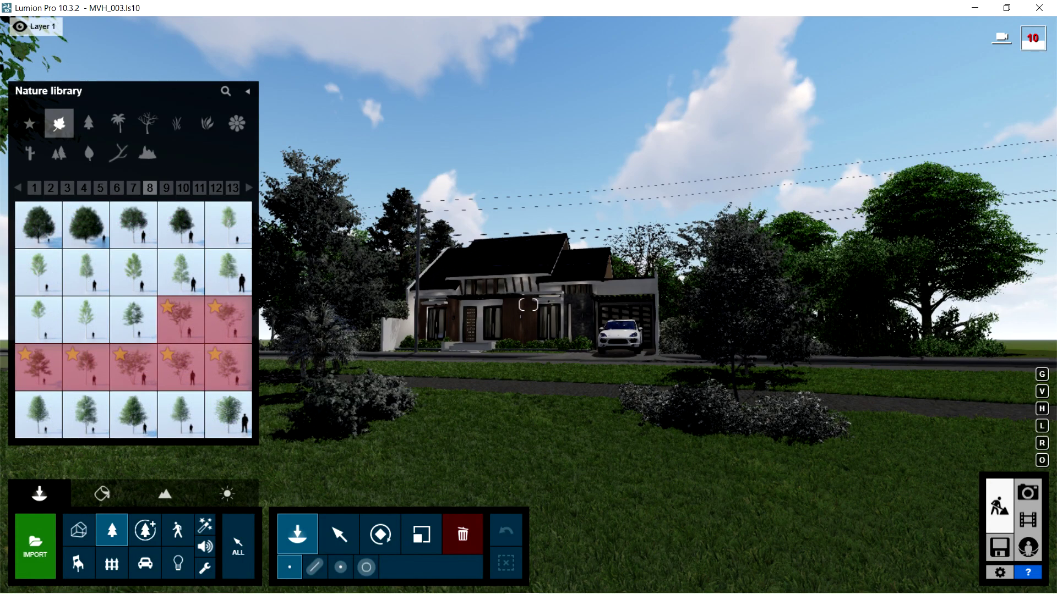
click(88, 123)
click(38, 188)
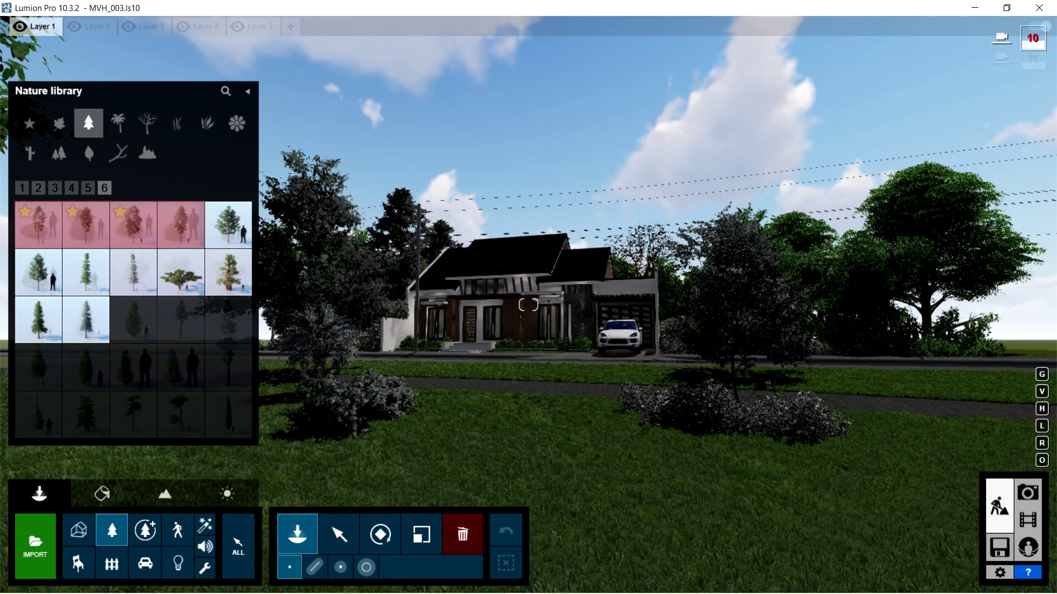
click(147, 123)
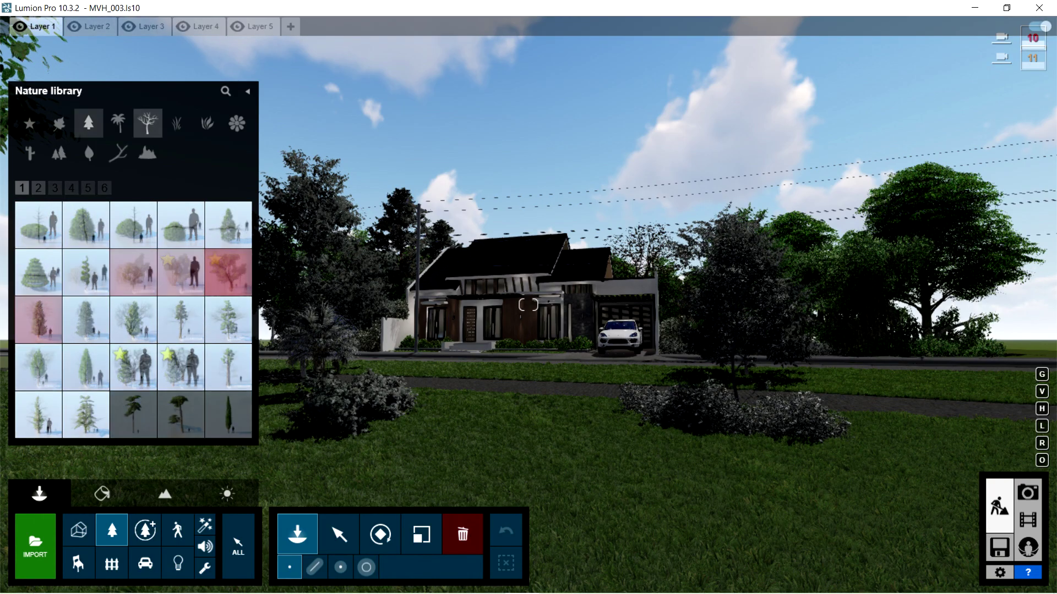
click(118, 123)
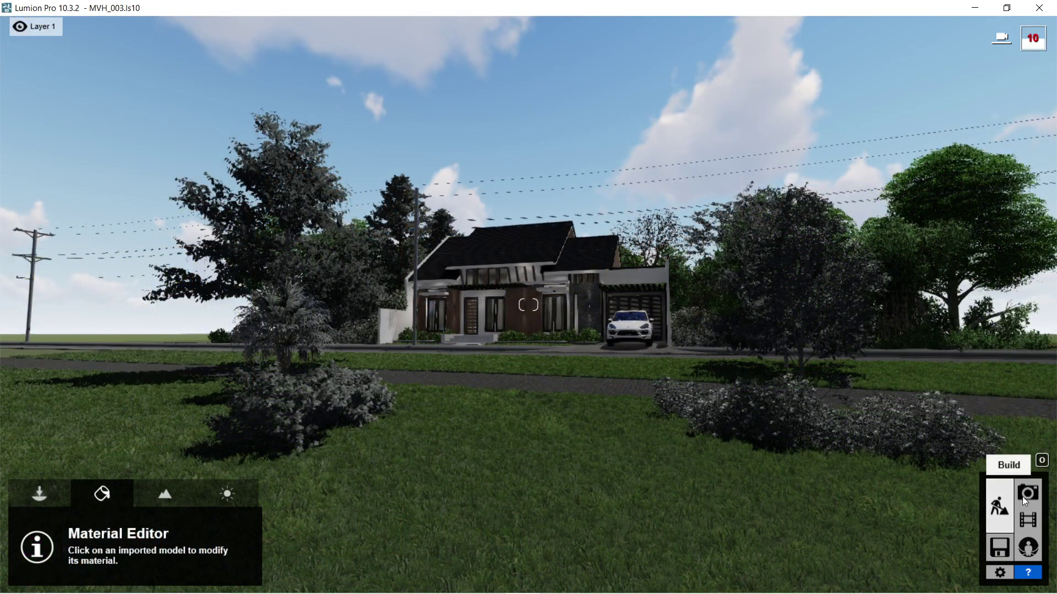
Step: Switch to Photo mode and restore the saved 3 - Photo camera view
click(1027, 495)
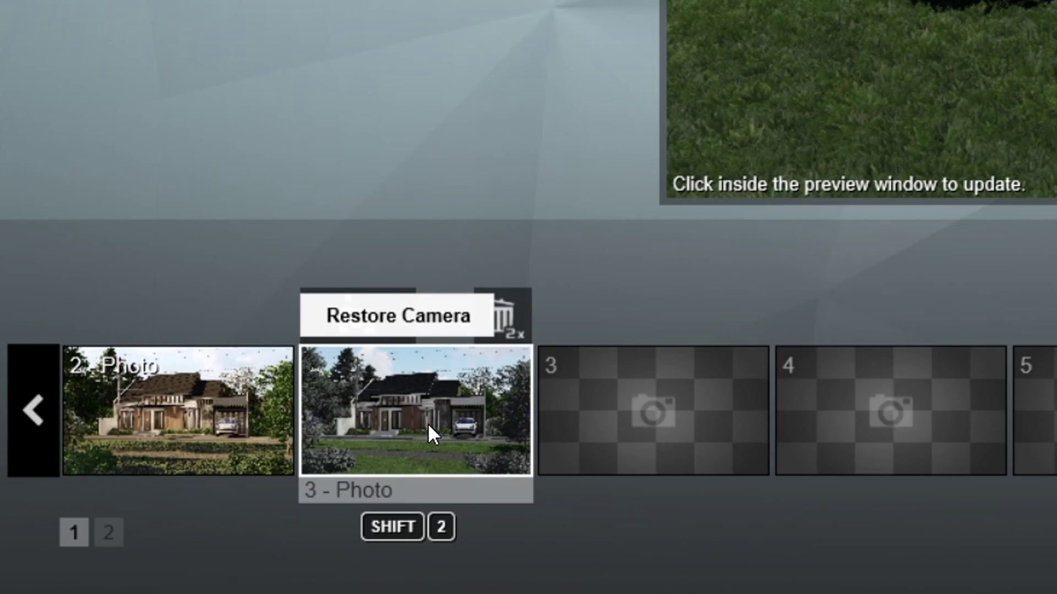
click(428, 422)
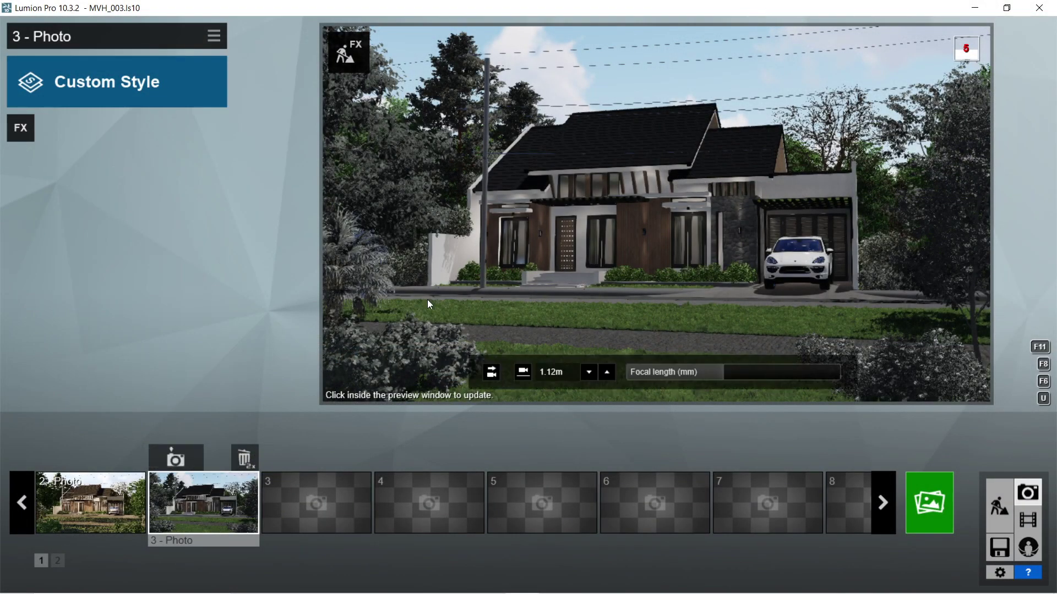
mouse_move(691, 378)
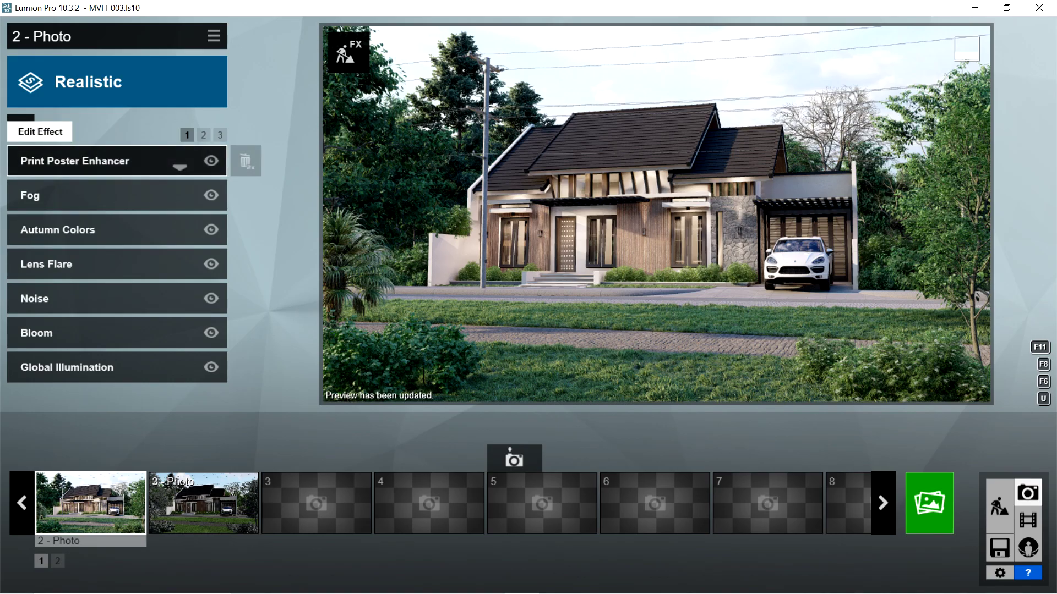
Step: Review the Print Poster Enhancer and Fog effect settings
click(82, 161)
click(19, 161)
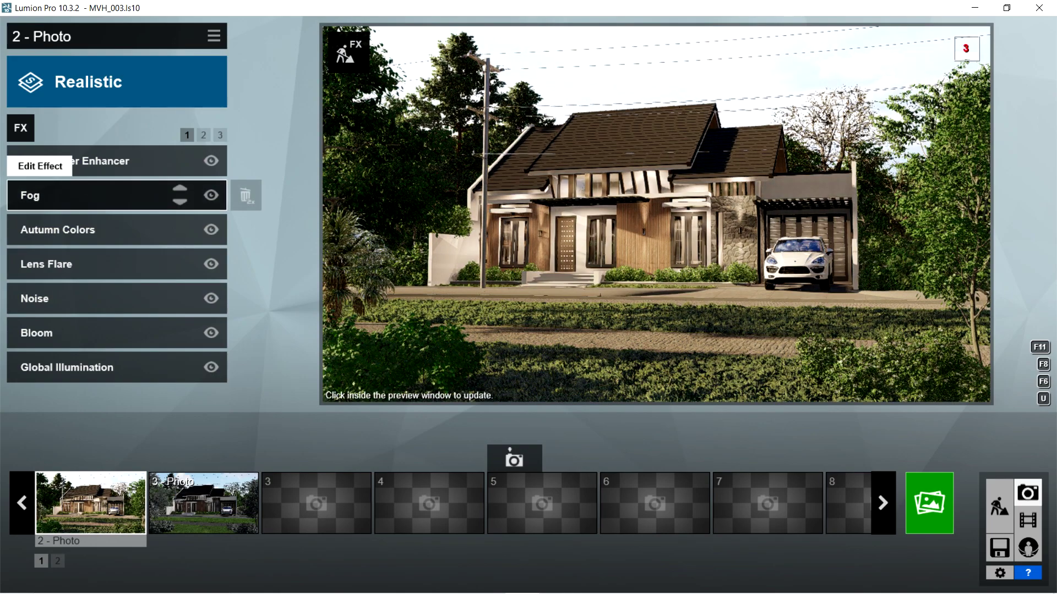
click(82, 196)
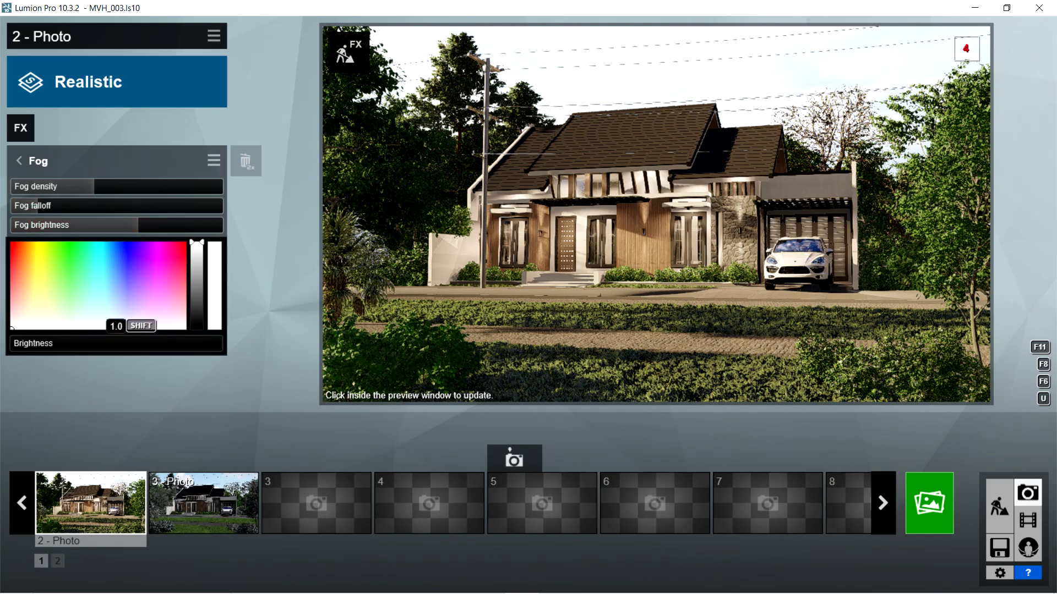
click(19, 161)
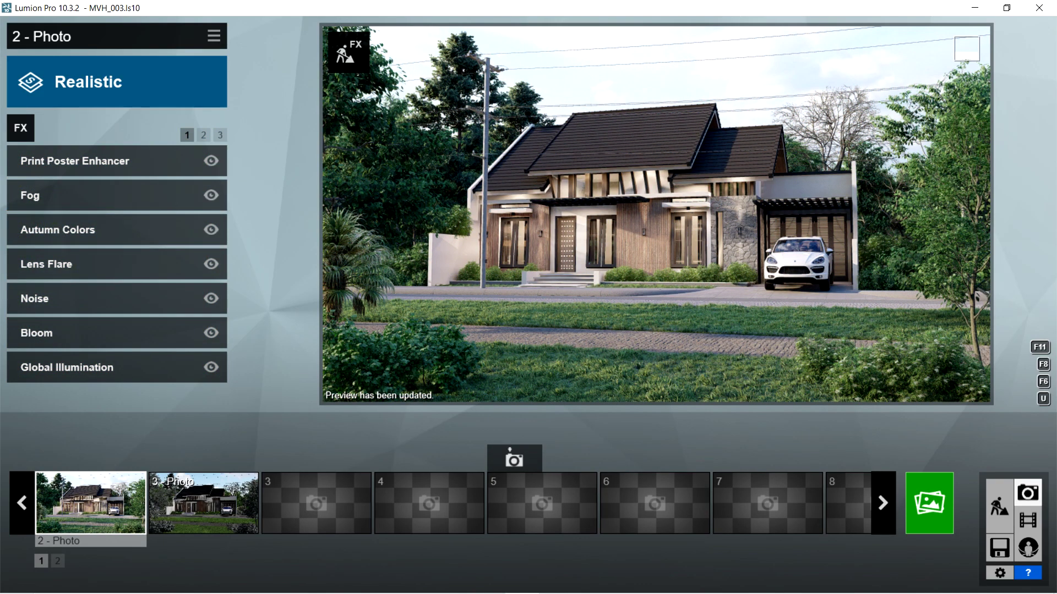
Step: Check Autumn Colors and adjust the Lens Flare streak and bloom settings on Photo 2
click(58, 230)
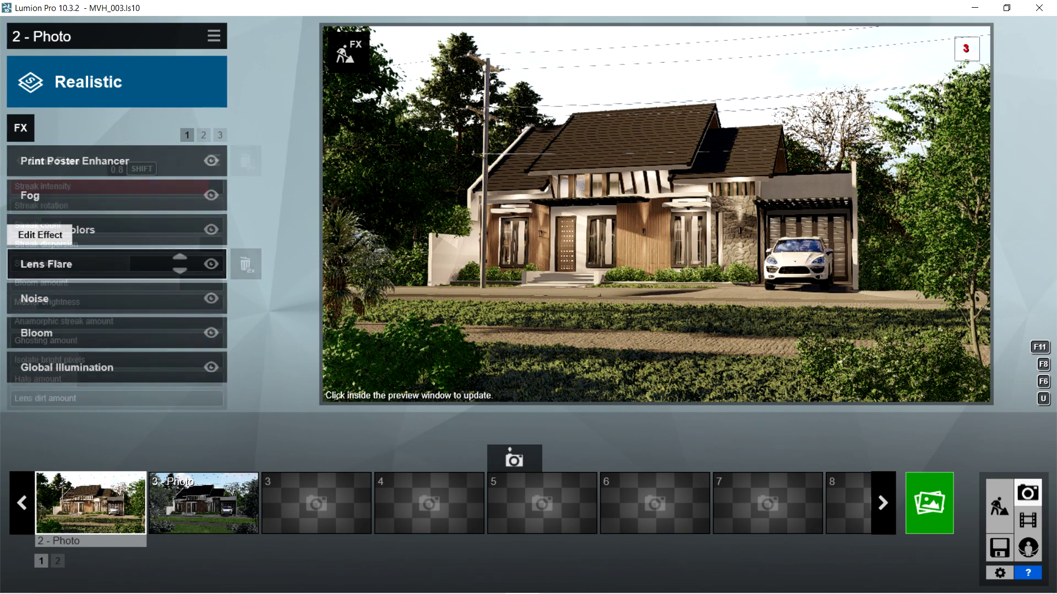
click(47, 264)
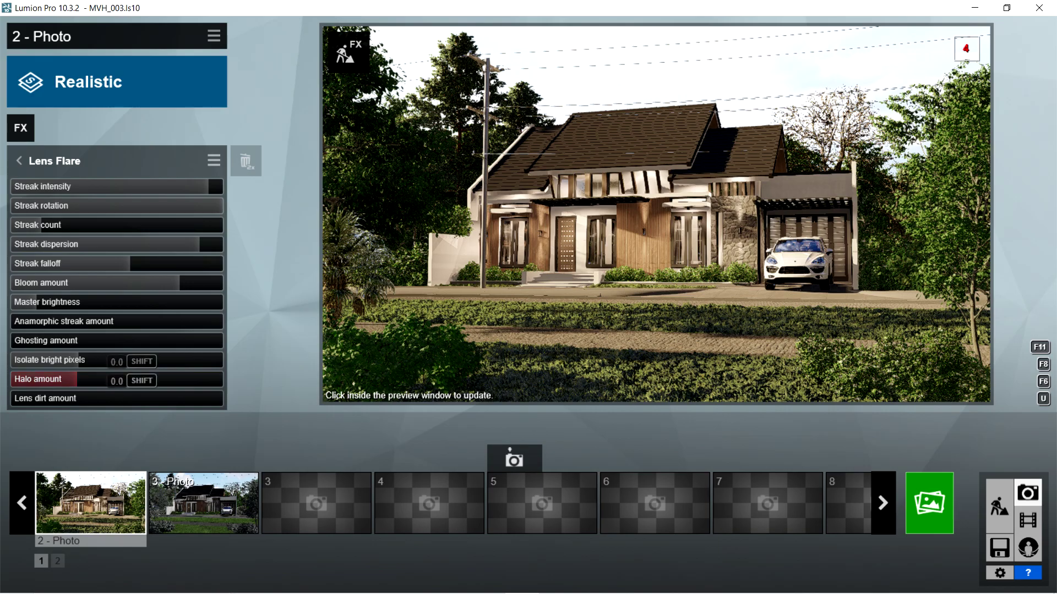
click(19, 161)
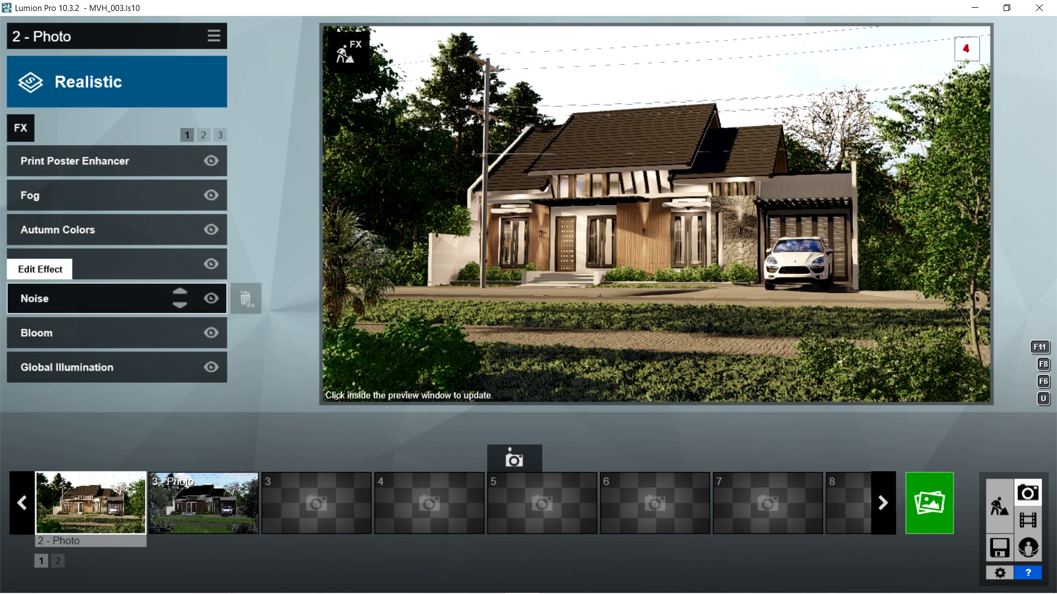
Step: Tune Noise and Bloom (amount 0.2), then review Global Illumination settings
click(34, 298)
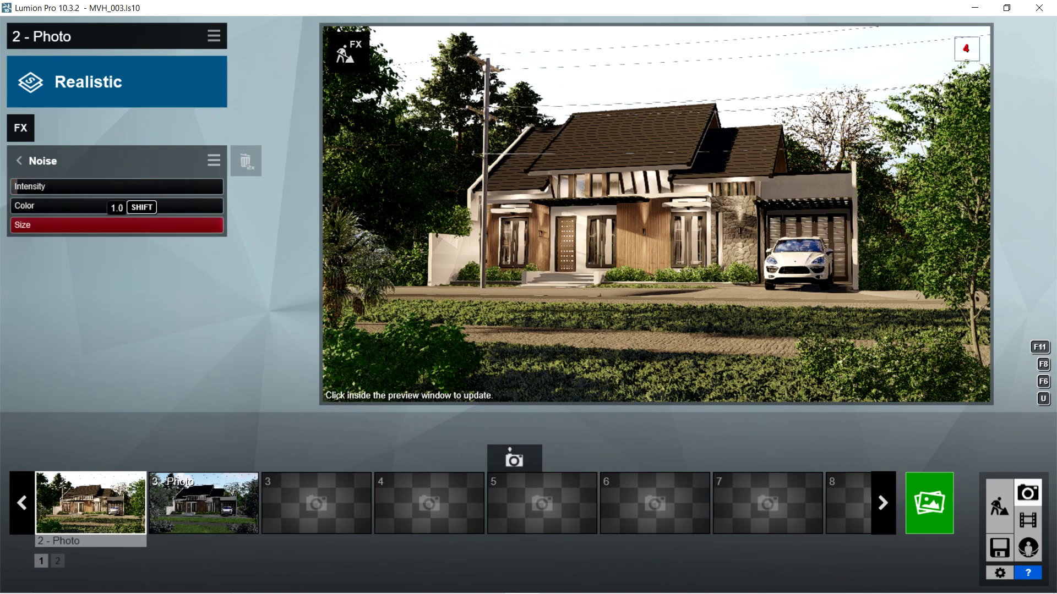
click(19, 161)
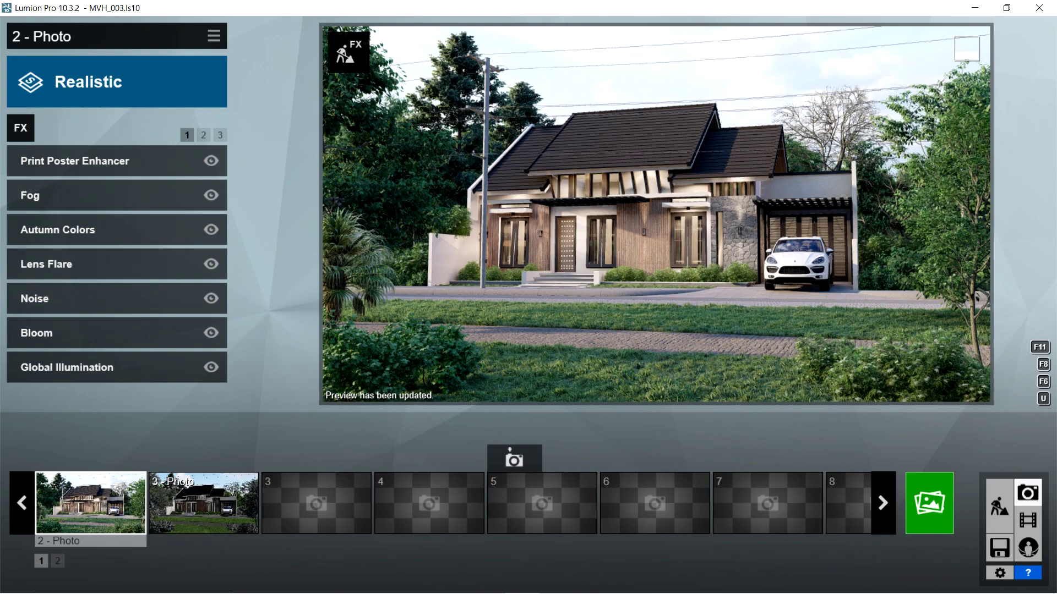
click(36, 333)
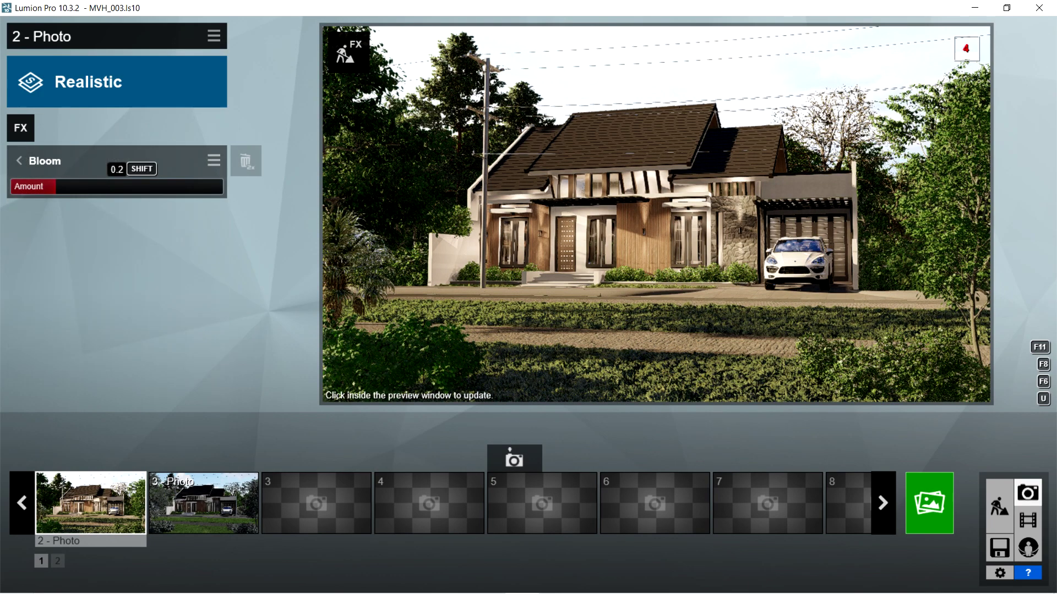
click(19, 161)
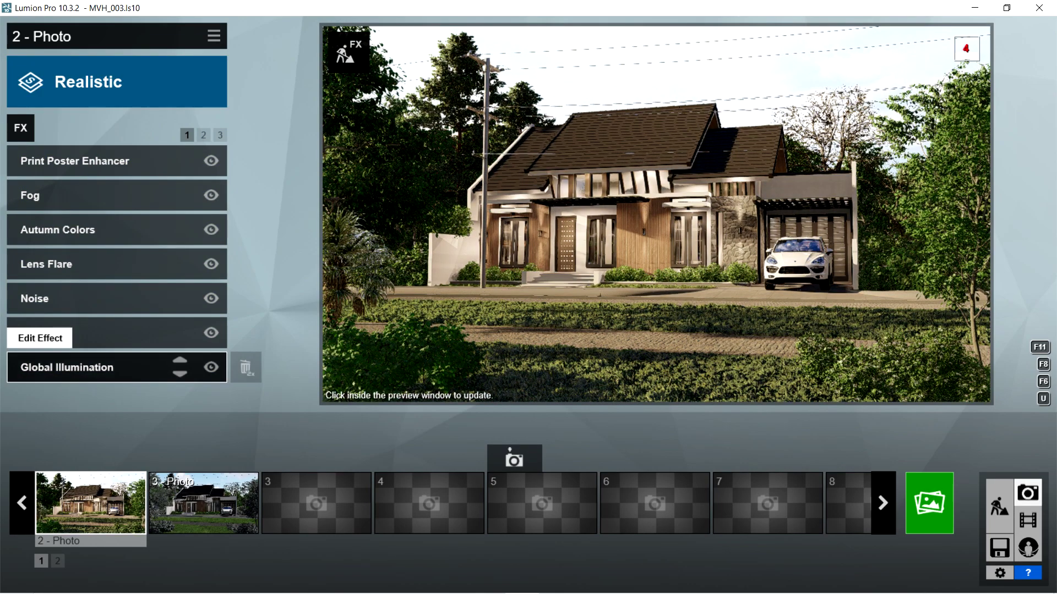
click(39, 367)
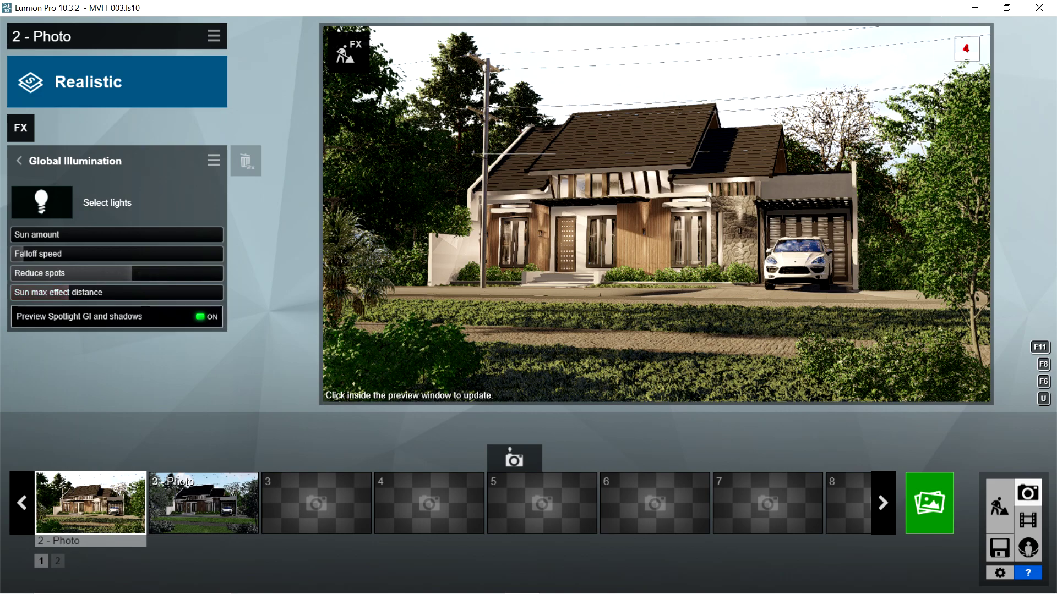
click(18, 160)
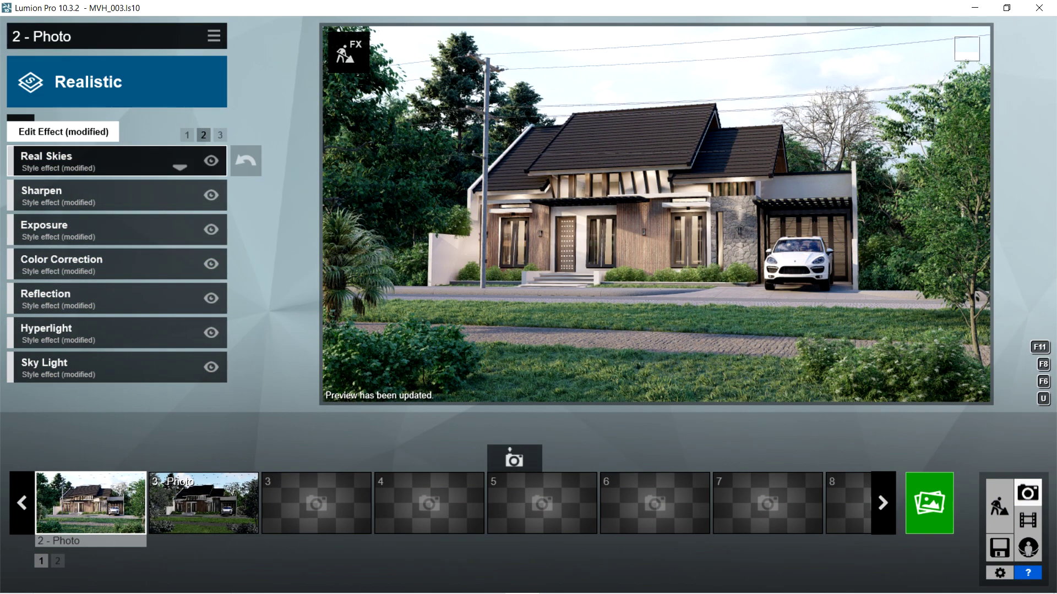
Step: Apply the Morning 2 real sky to the photo
click(18, 161)
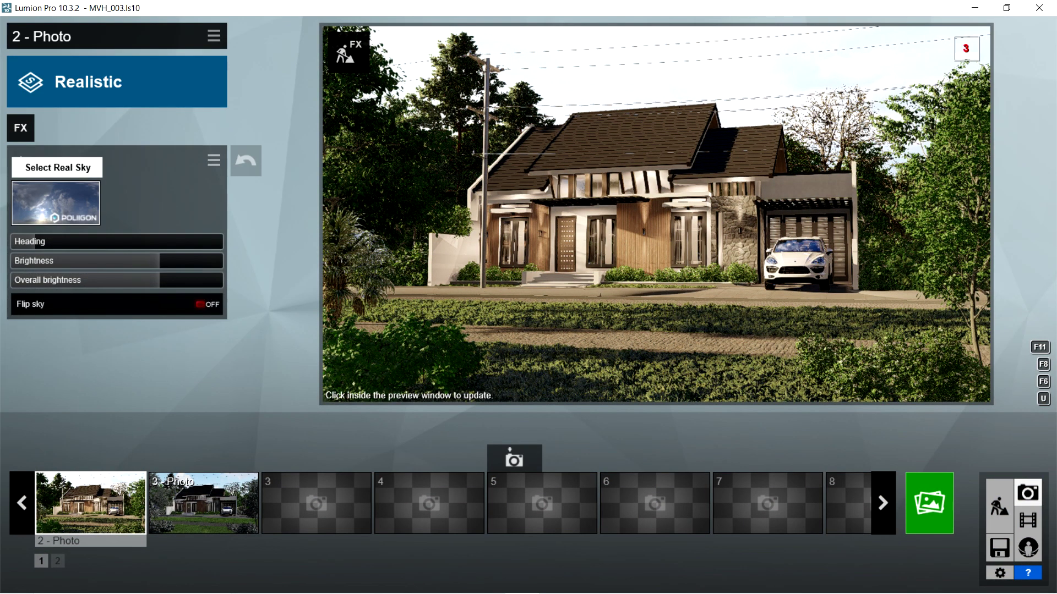
click(56, 202)
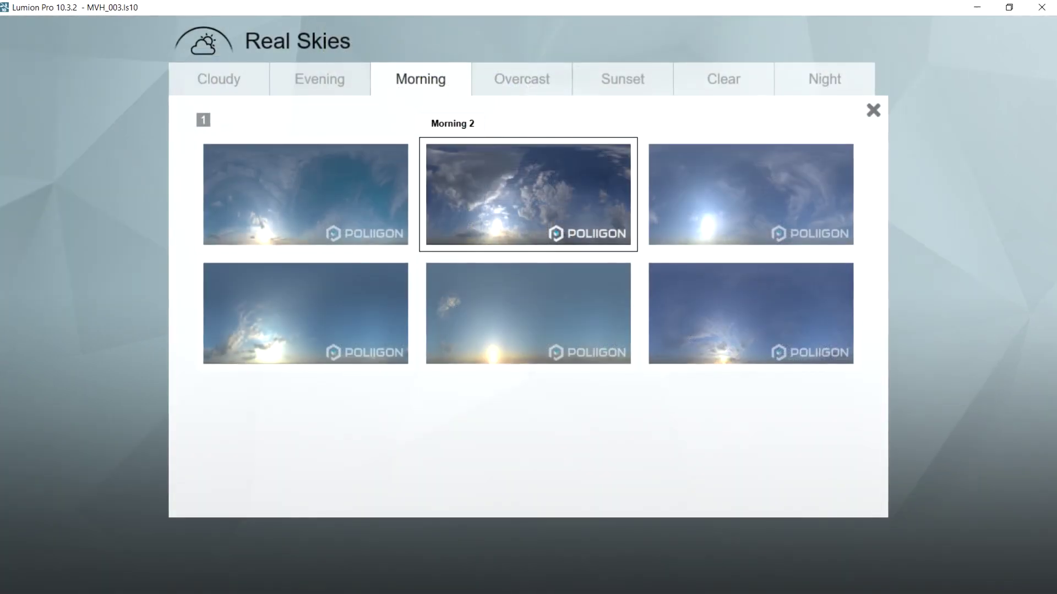
key(Escape)
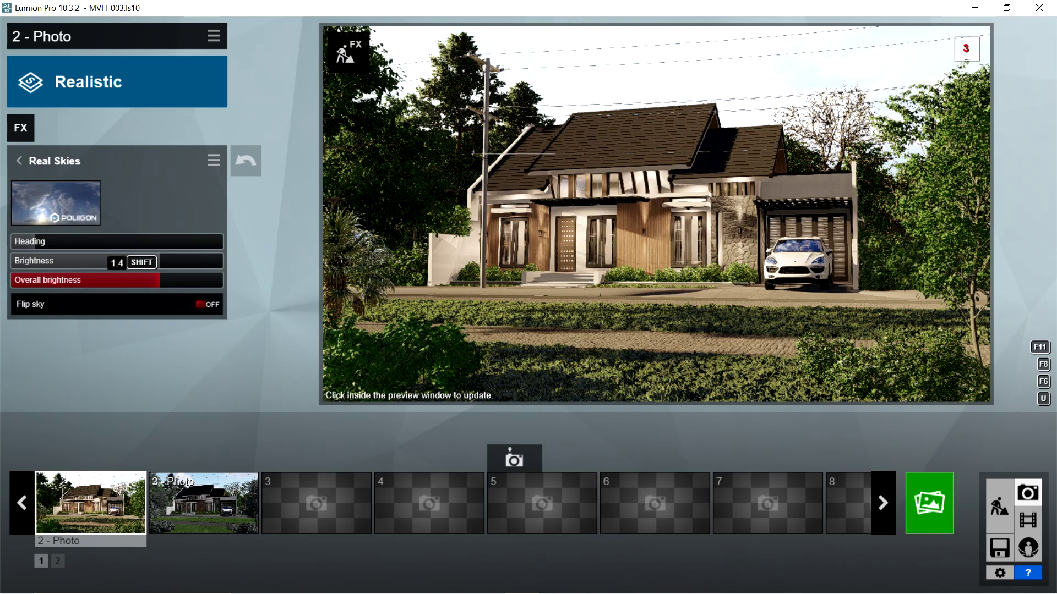
click(91, 502)
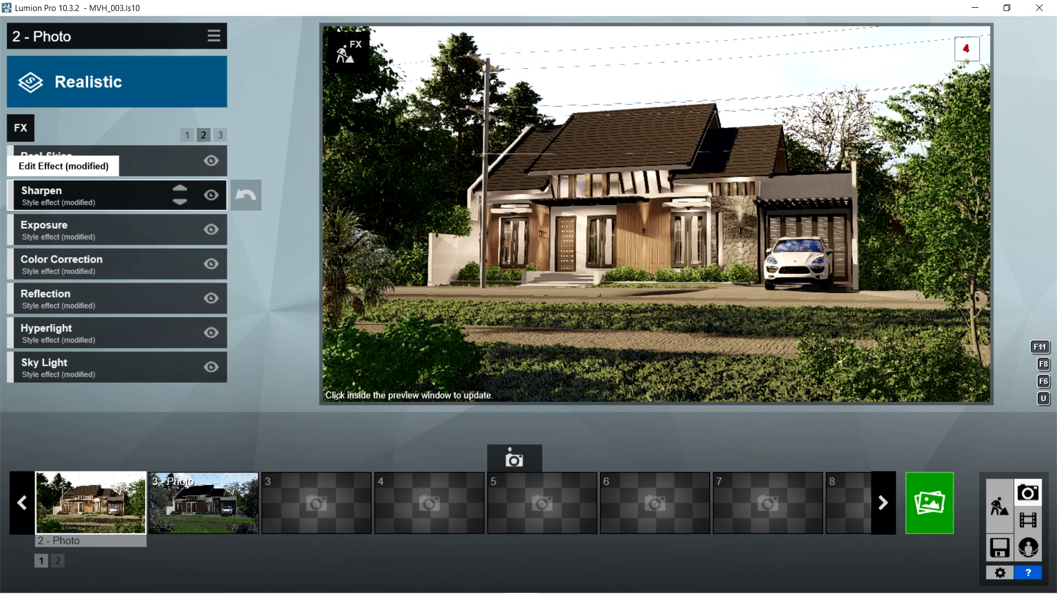
Step: Set Sharpen 0.1, Exposure 0.6, adjust Color Correction, then open Reflection and Hyperlight
click(83, 195)
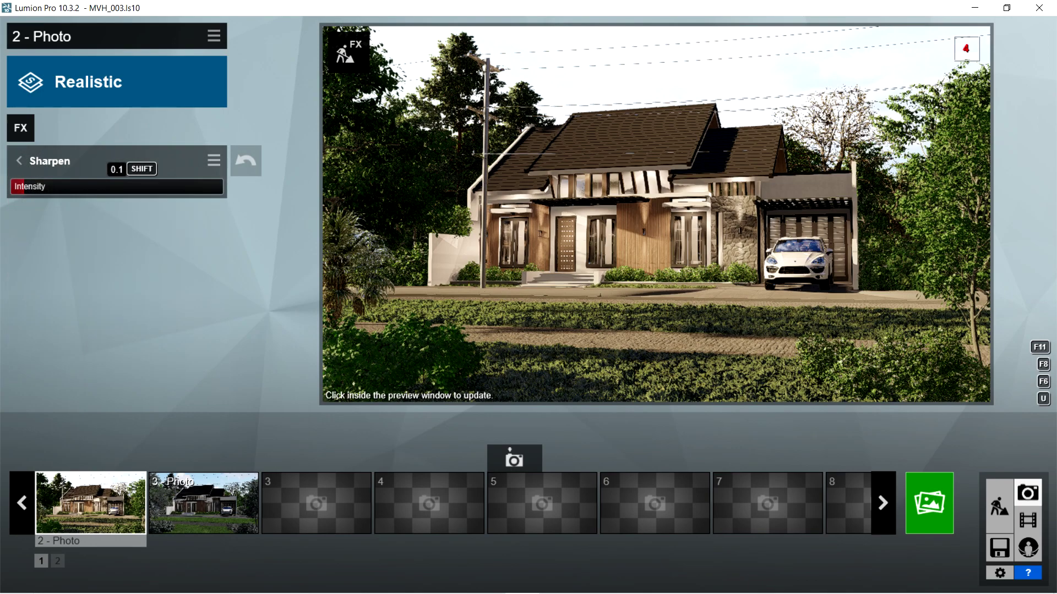
key(Escape)
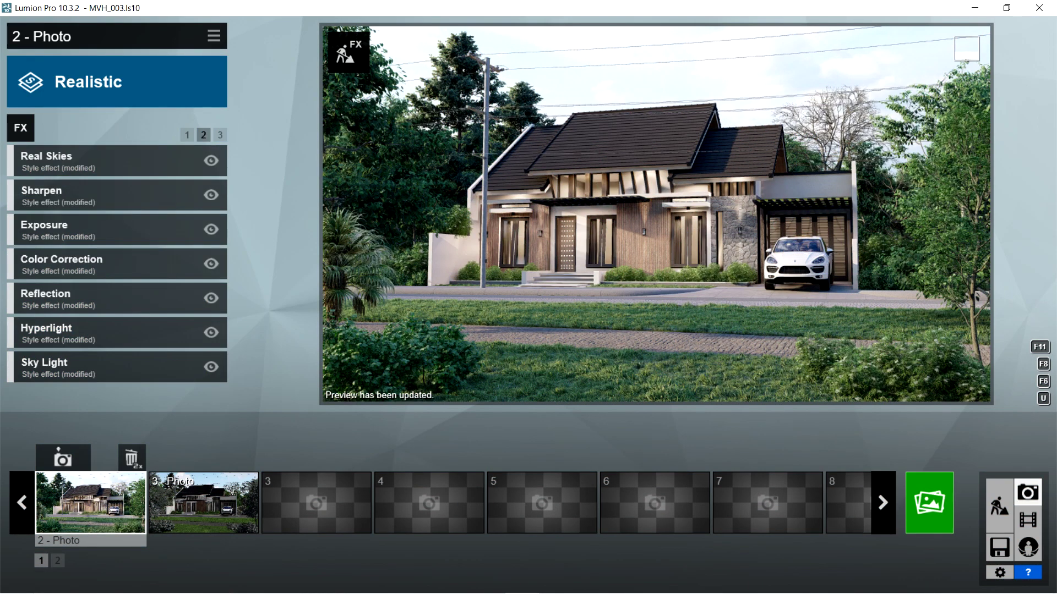
click(83, 229)
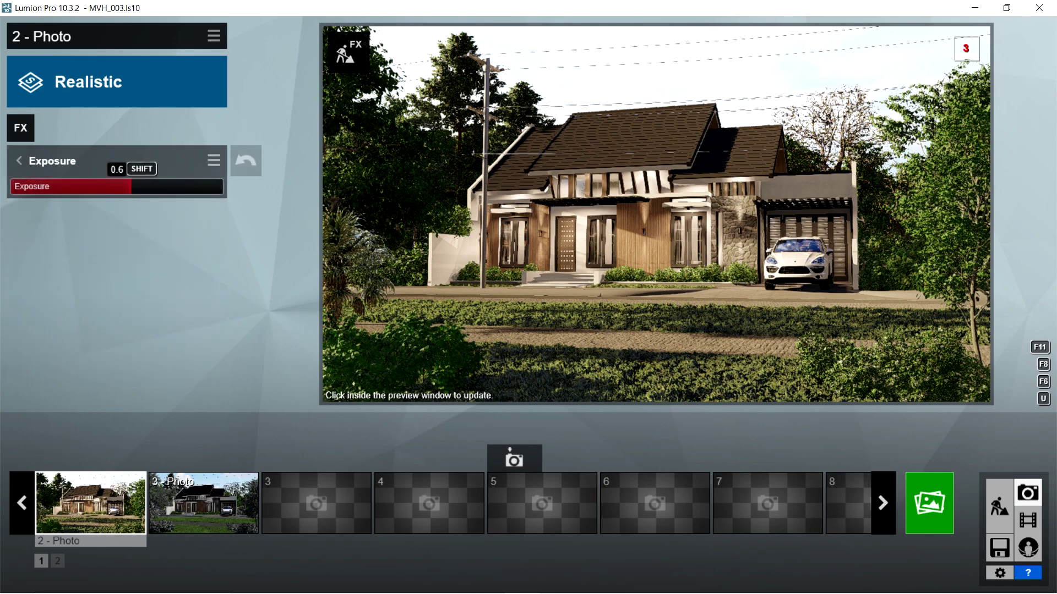
key(Escape)
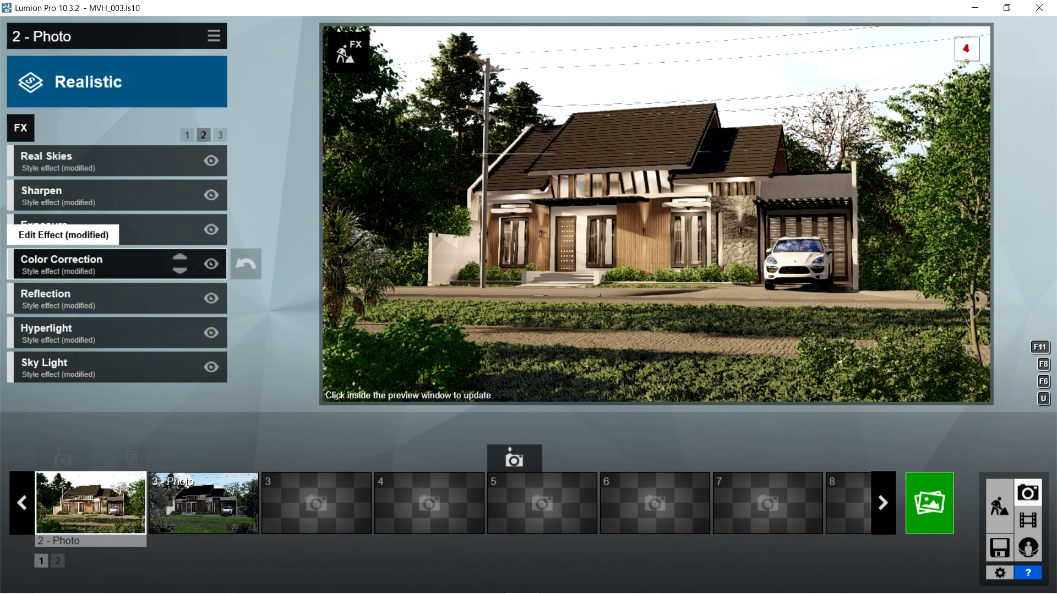
click(82, 261)
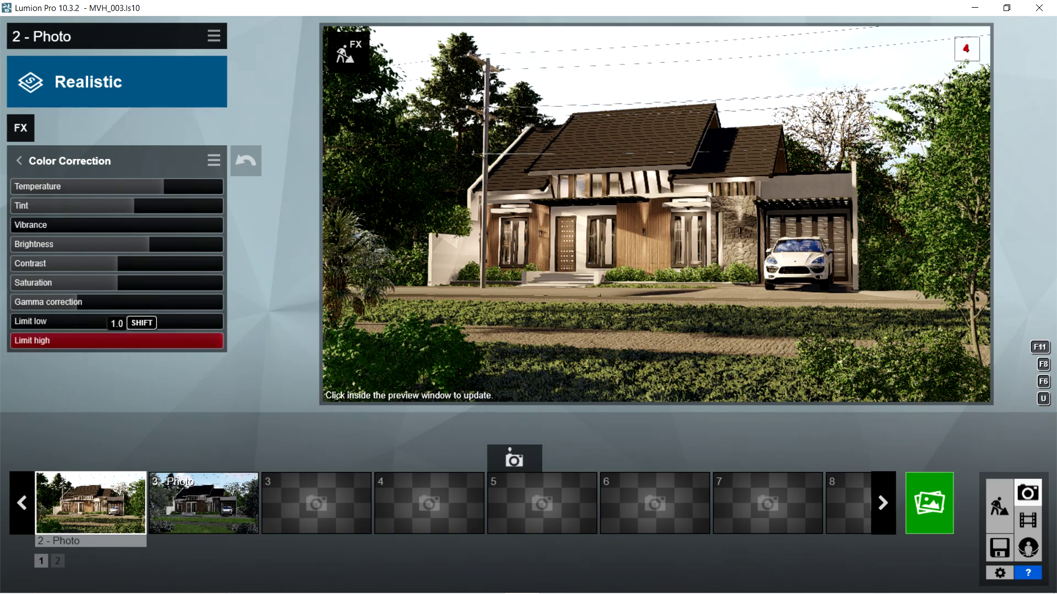
key(Escape)
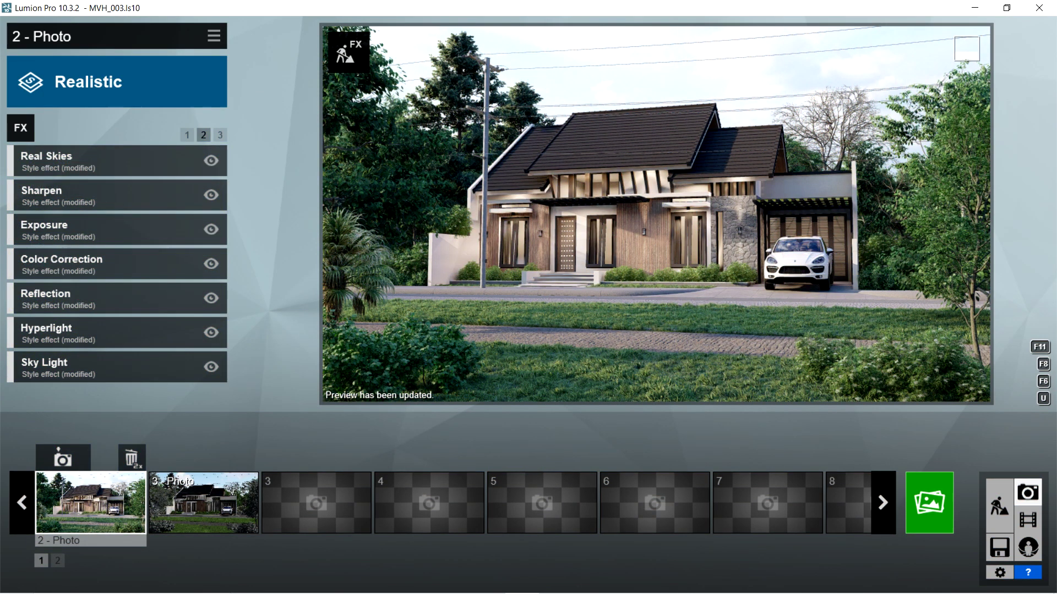
click(66, 298)
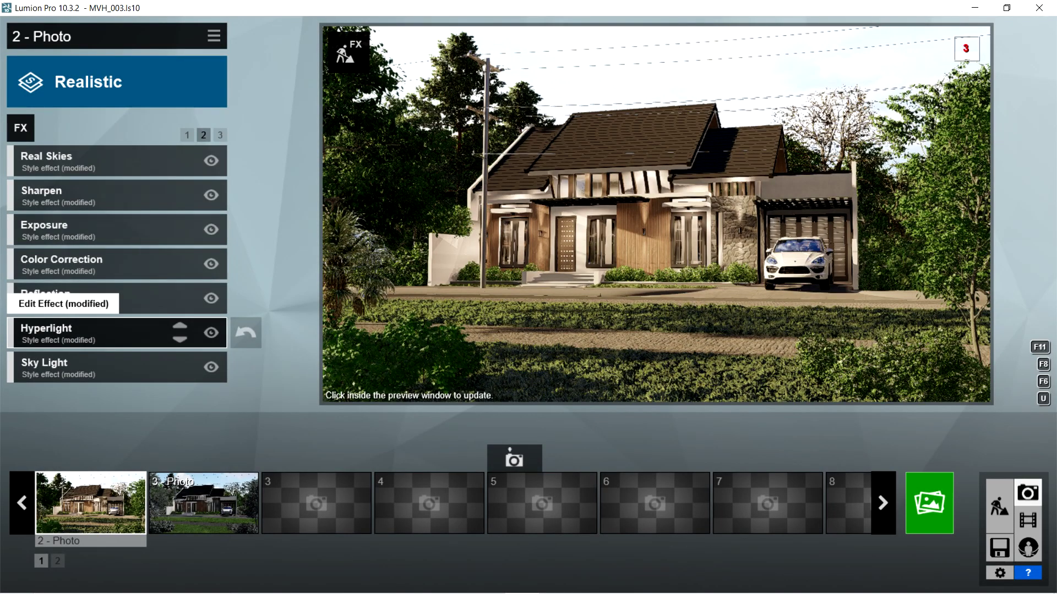
click(66, 330)
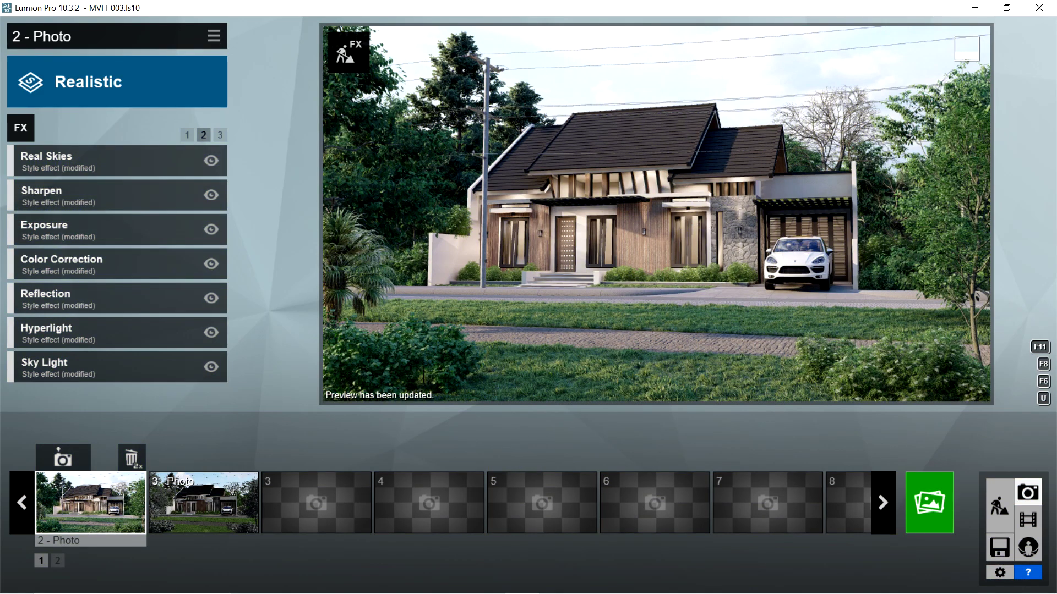
Step: Adjust the Sky Light and Shadow effects, then render the photo from the third effects page
click(55, 366)
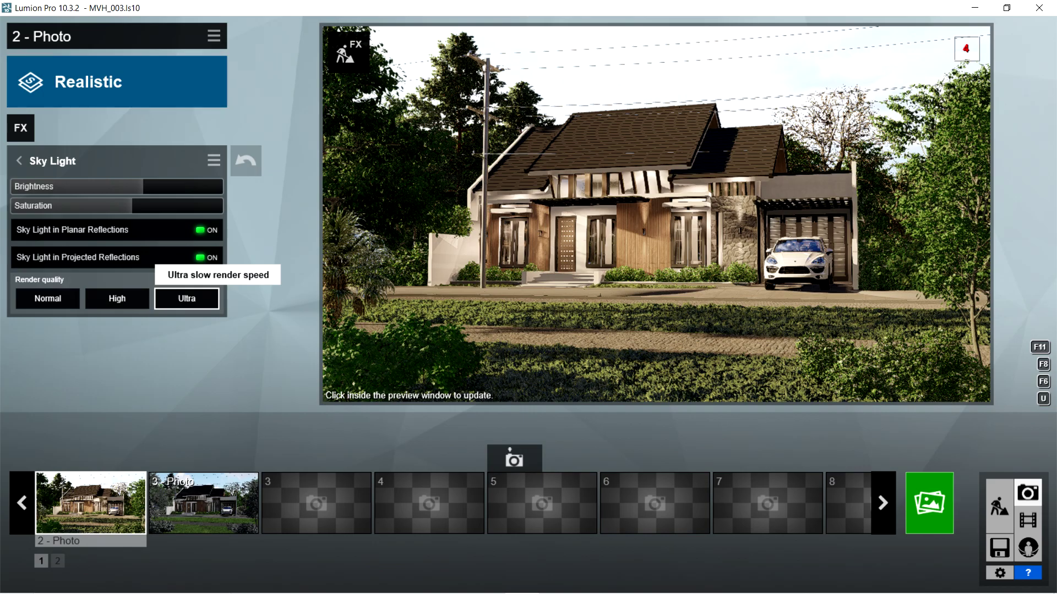
key(Escape)
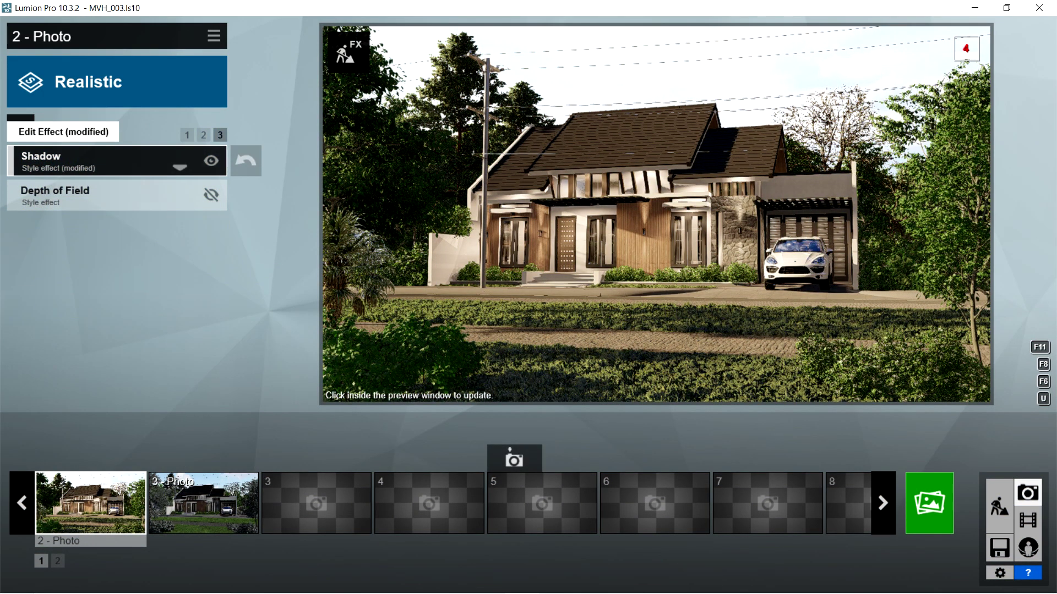
click(99, 161)
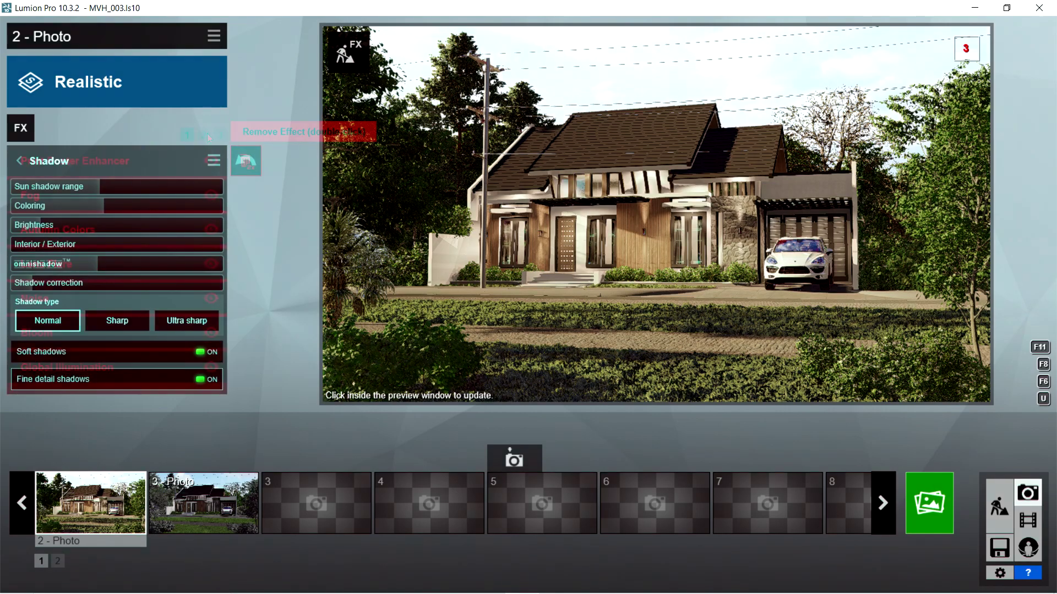
click(18, 160)
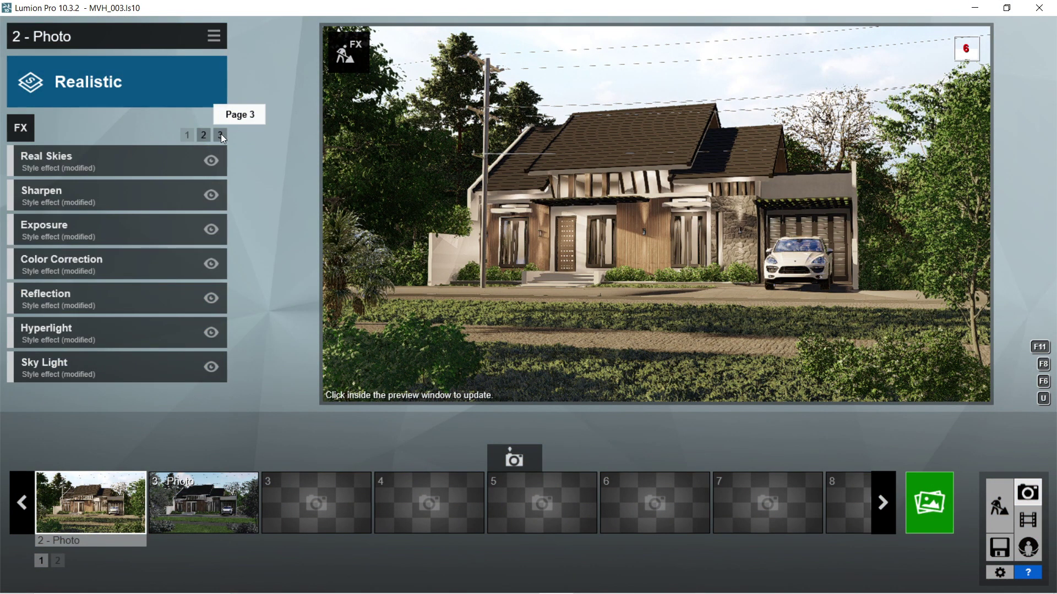
click(220, 135)
click(925, 501)
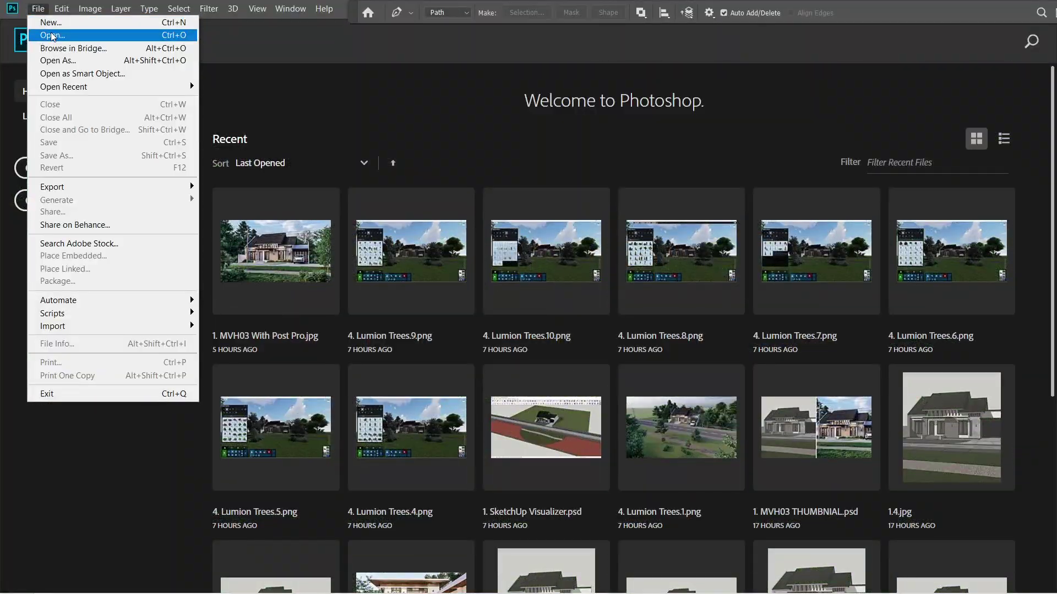
Step: Bring up Photoshop's Open dialog to load a finished render
click(53, 35)
Step: Open render 1 from the Renders folder and convert its Background into Layer 0
key(alt+Up)
key(alt+Up)
double_click(292, 172)
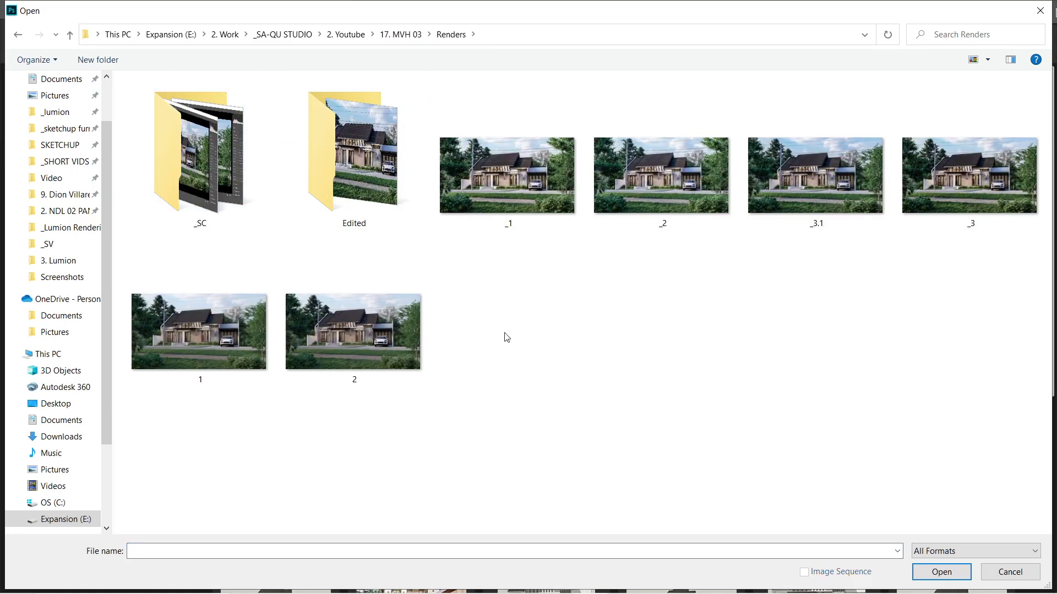
double_click(161, 344)
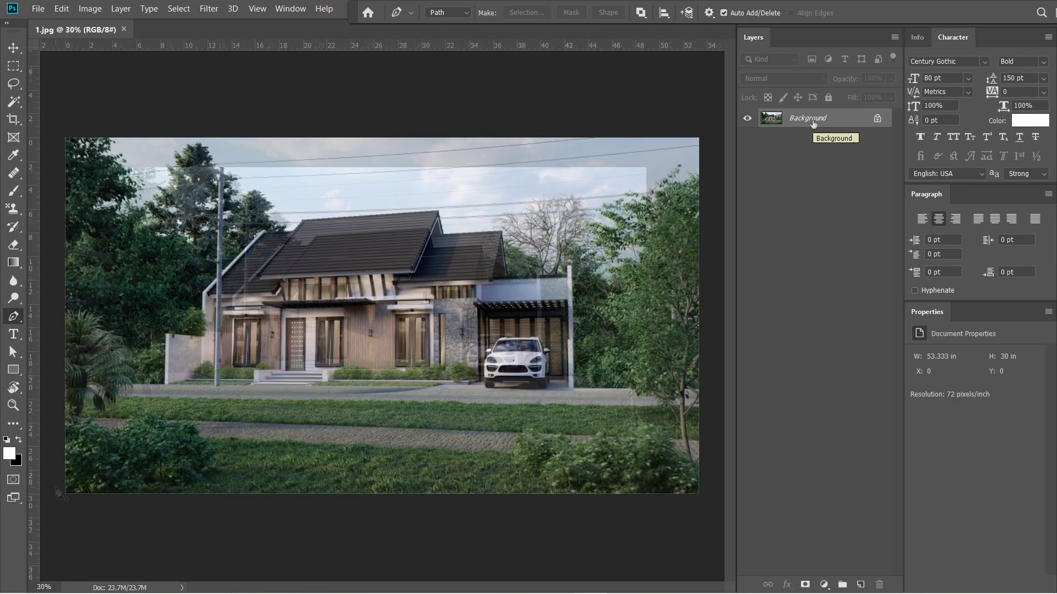
double_click(813, 118)
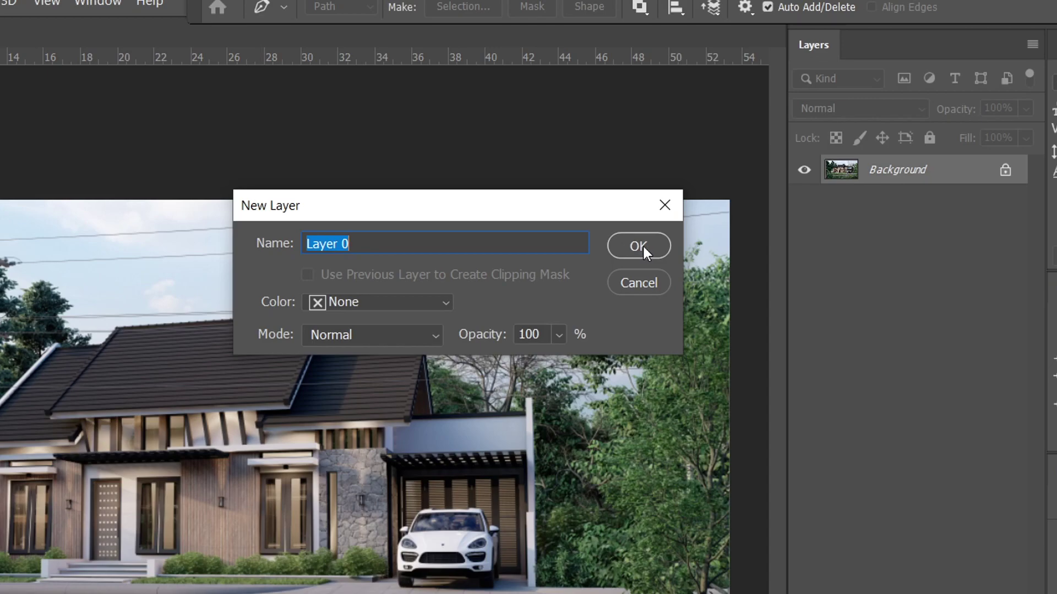
click(642, 244)
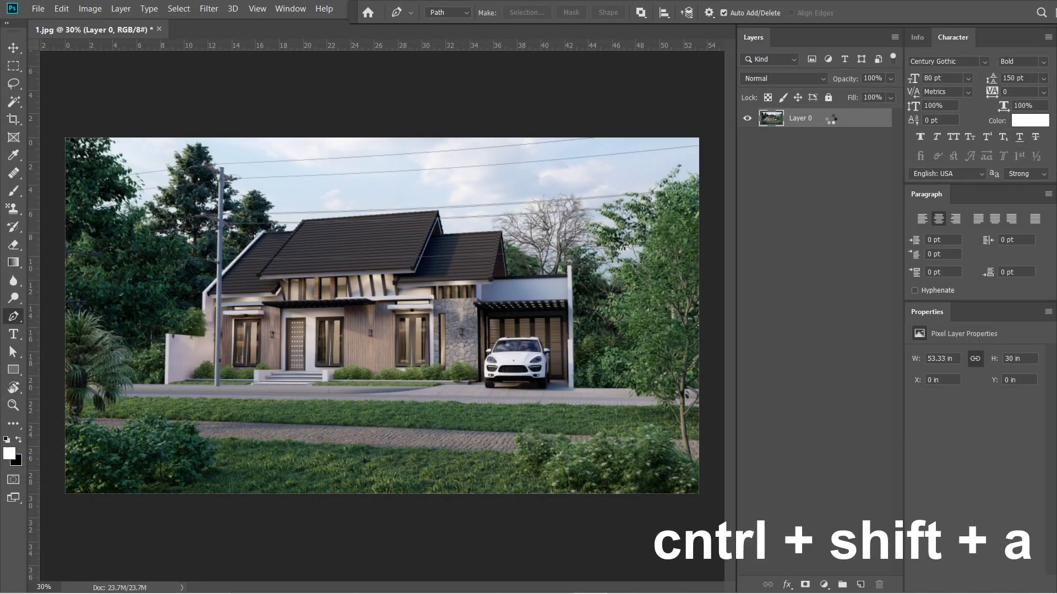
Step: In Camera Raw, set Saturation +5, Vibrance +11, Dehaze +23, Clarity +88 and Texture -75
key(ctrl+shift+a)
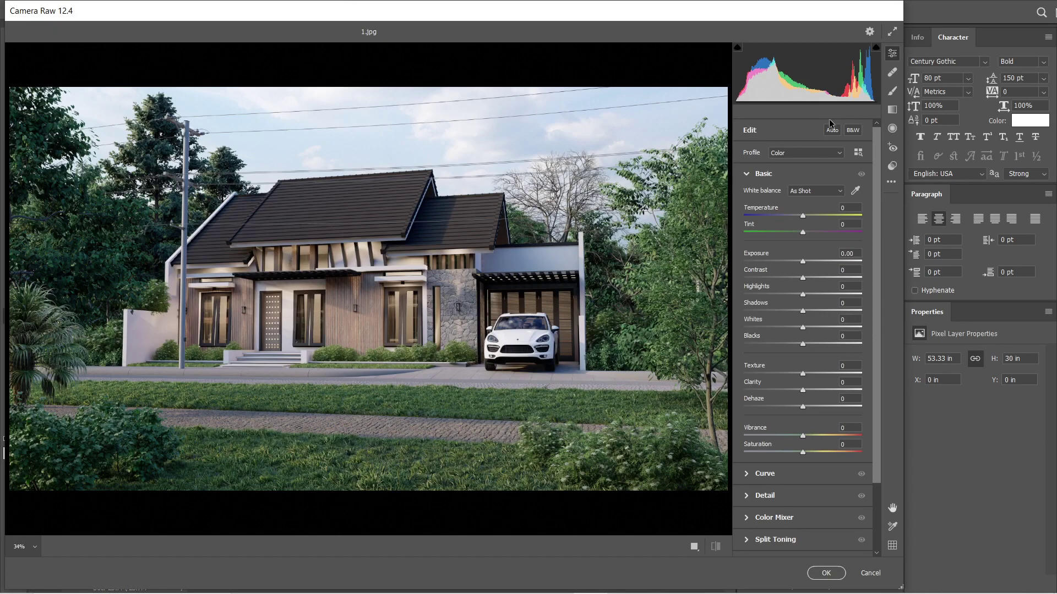
click(848, 444)
text(5)
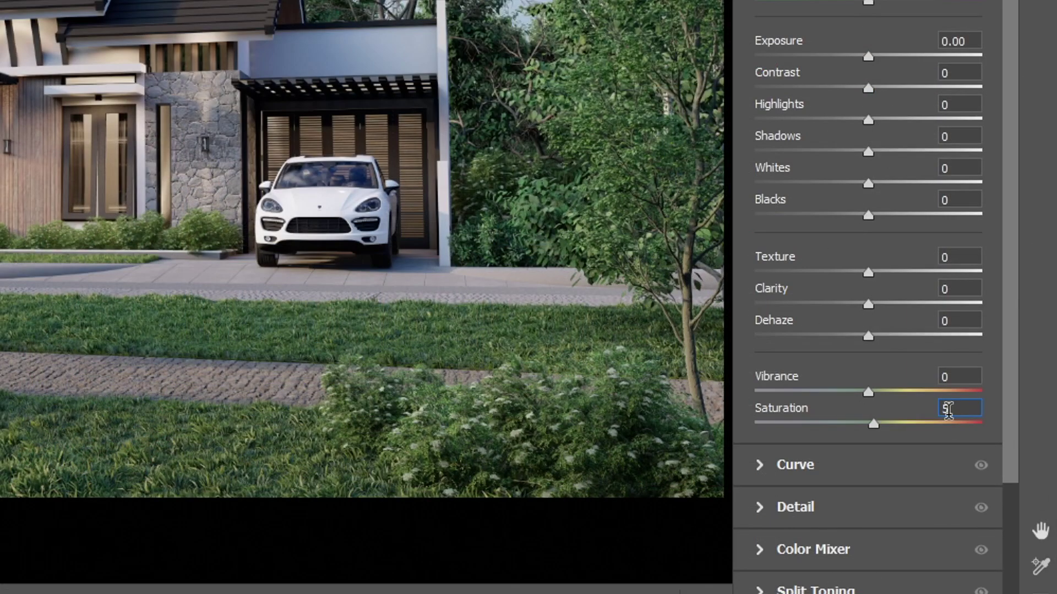
key(shift+Tab)
text(11)
click(969, 321)
text(23)
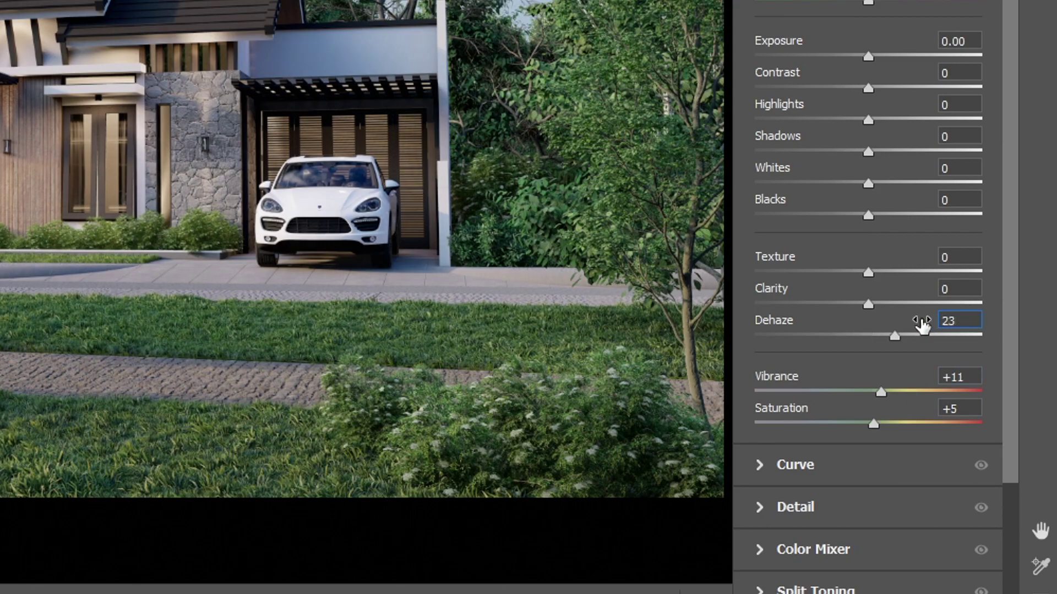
key(shift+Tab)
text(88)
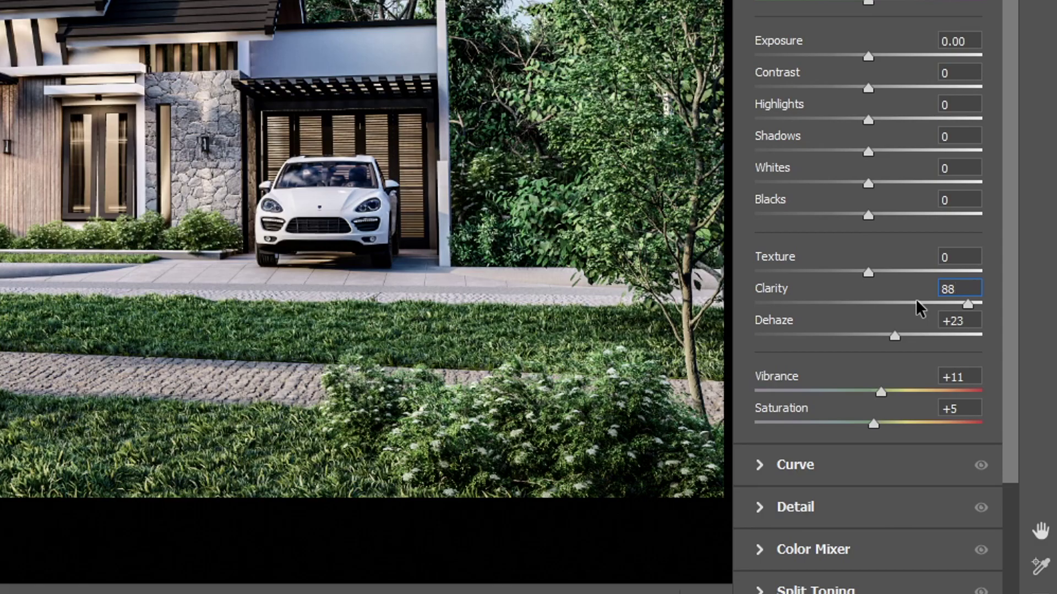
text(-75)
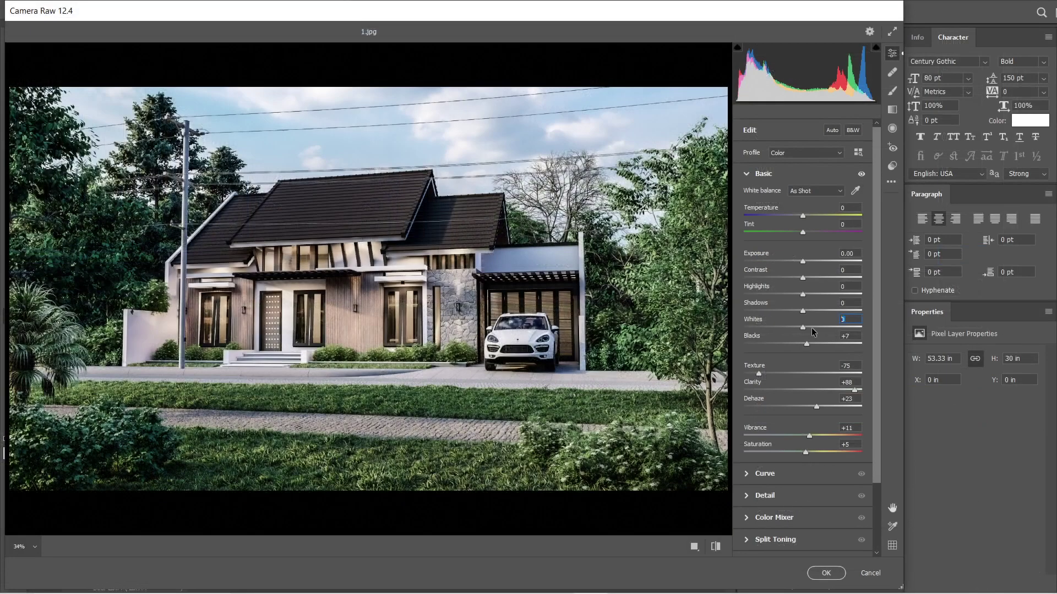
Step: Set Shadows +39, Highlights +5, Contrast +10 and Exposure +0.05, then apply the Camera Raw filter
key(shift+Tab)
text(39)
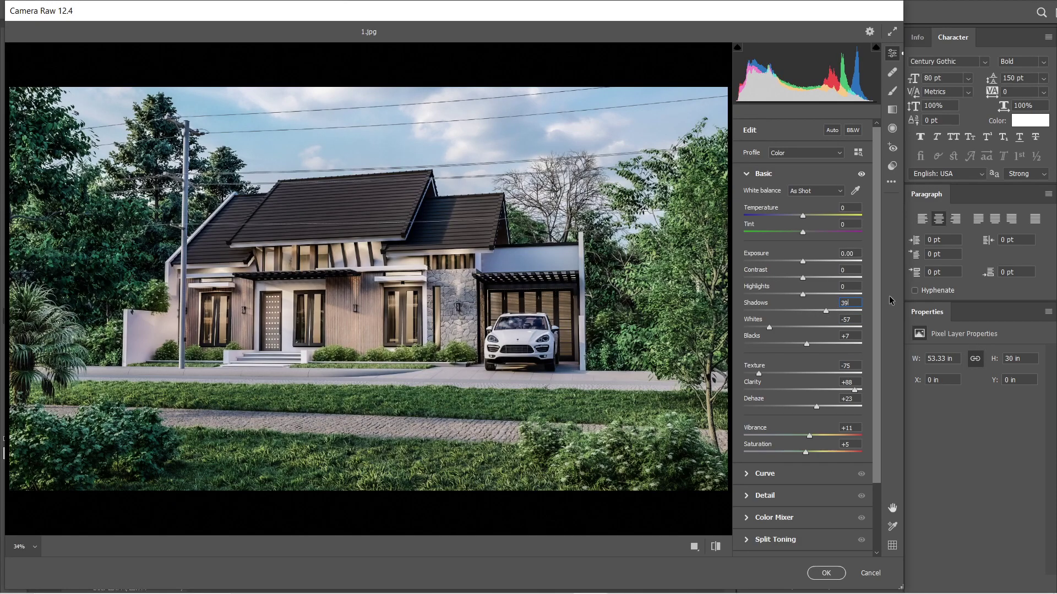
key(shift+Tab)
text(5)
key(shift+Tab)
text(11)
key(shift+Tab)
key(Tab)
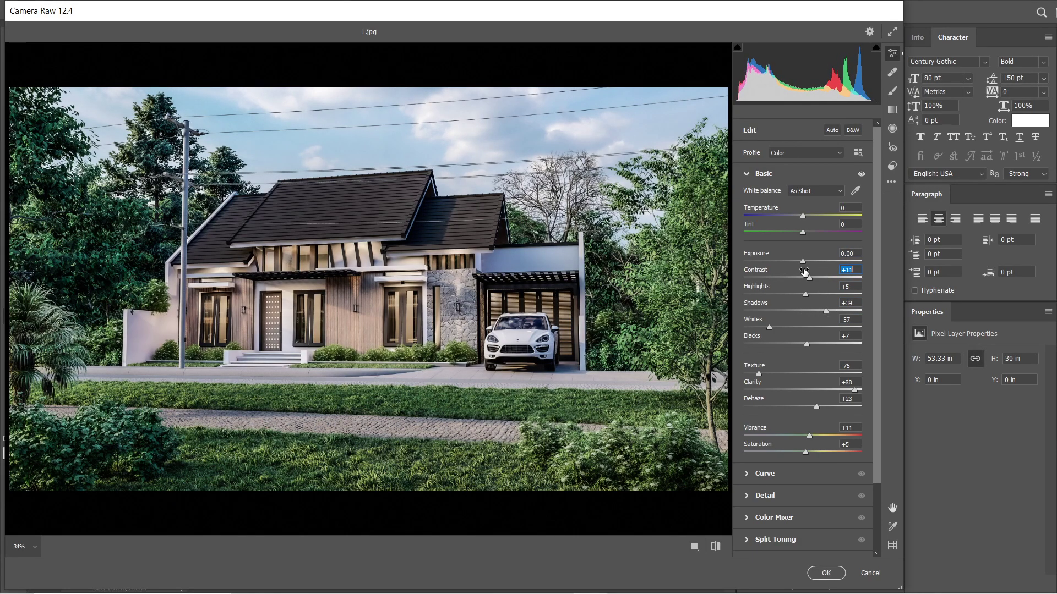
key(Down)
key(shift+Tab)
key(Up)
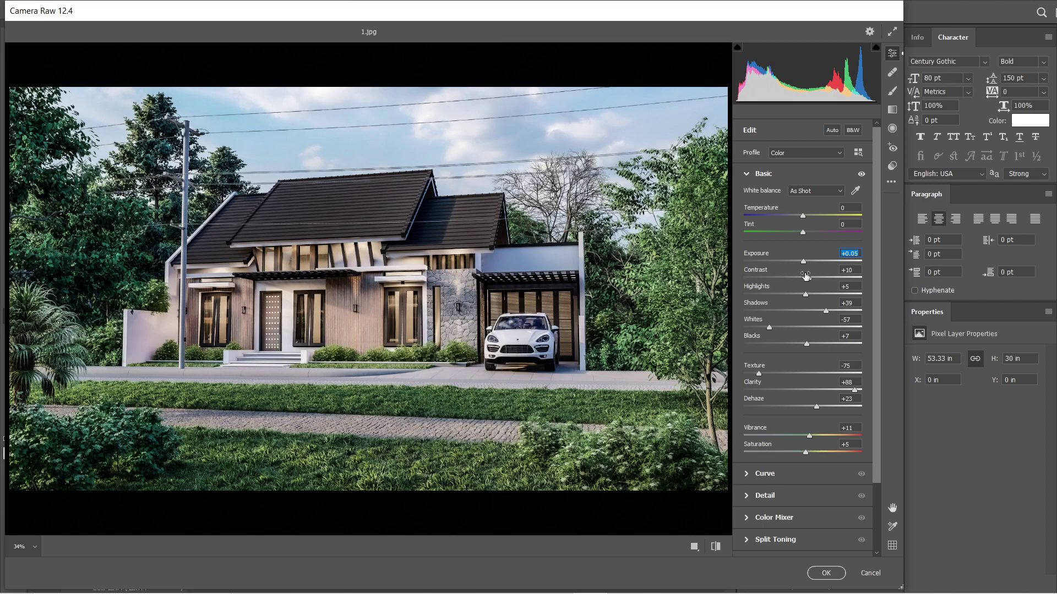
click(826, 573)
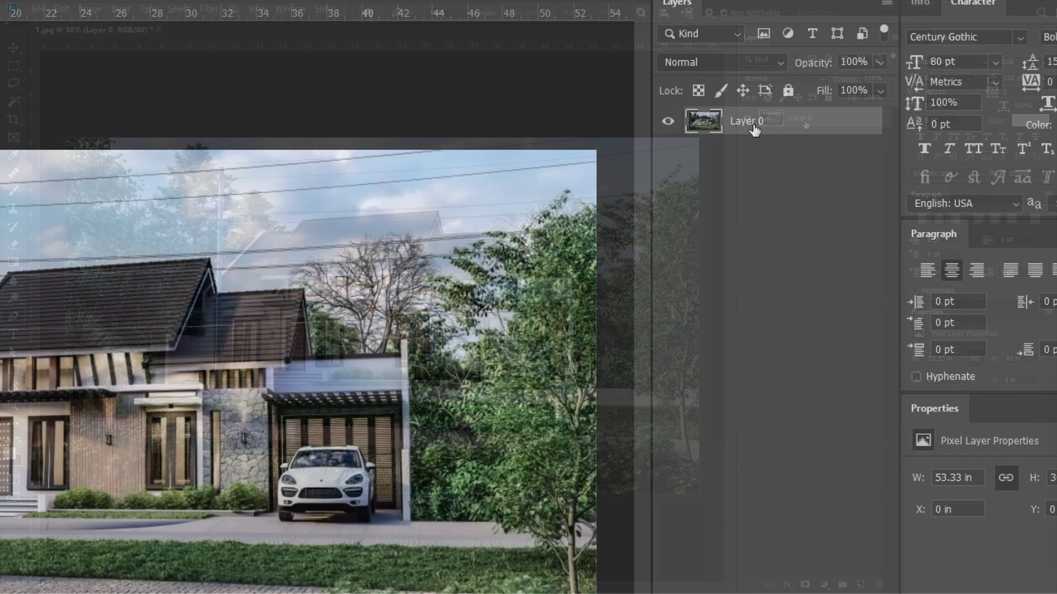
Step: Duplicate Layer 0 and set the copy to Soft Light at about 35% opacity
alt+drag(809, 121, 760, 117)
click(722, 62)
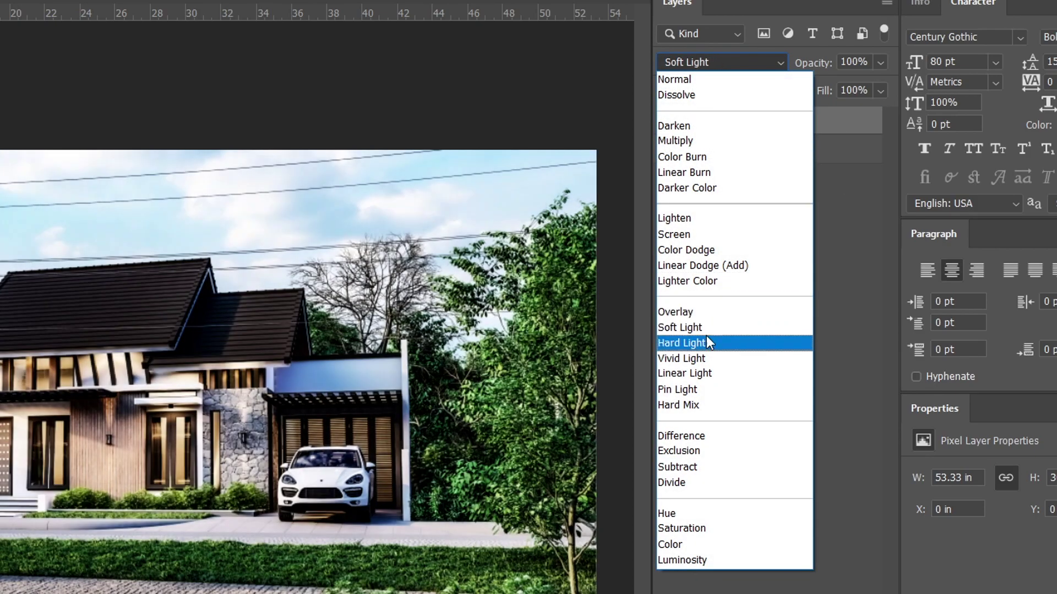
click(706, 328)
drag(881, 62, 824, 105)
Step: Apply a 5 px Gaussian Blur to the duplicate layer
click(208, 9)
mouse_move(243, 172)
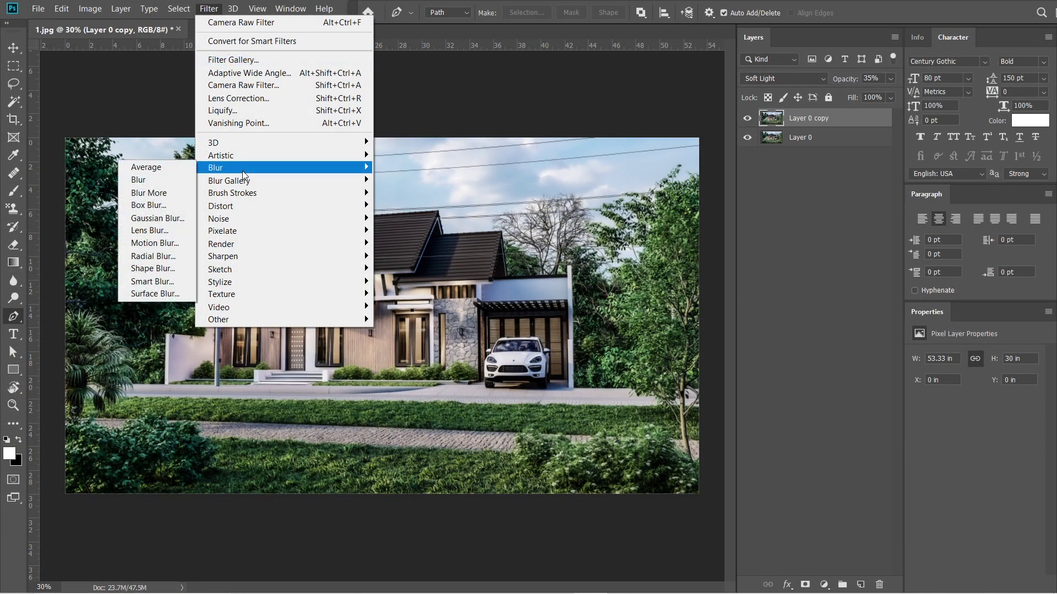
click(158, 218)
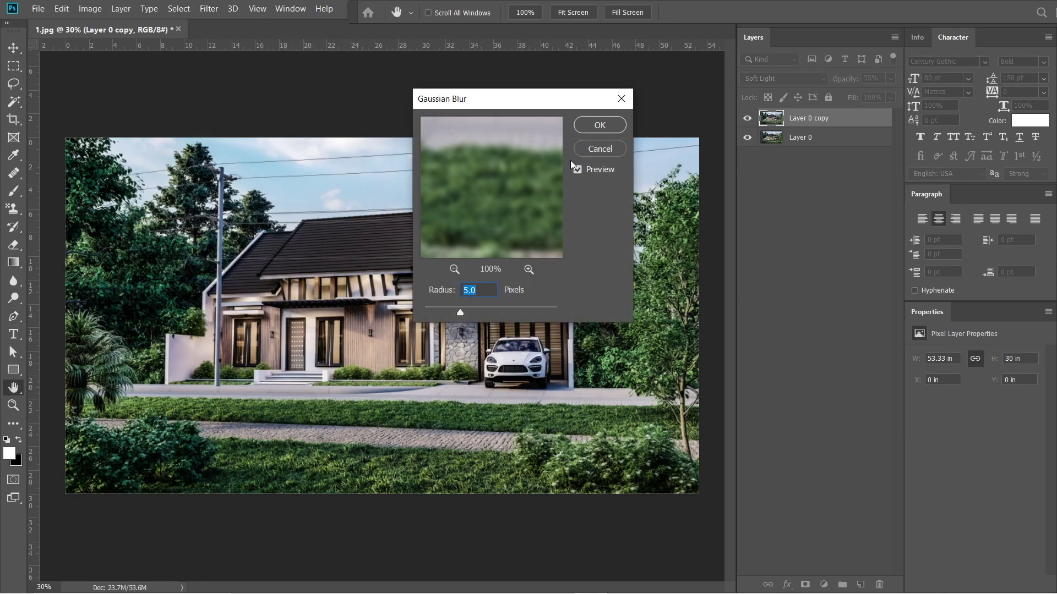
click(595, 126)
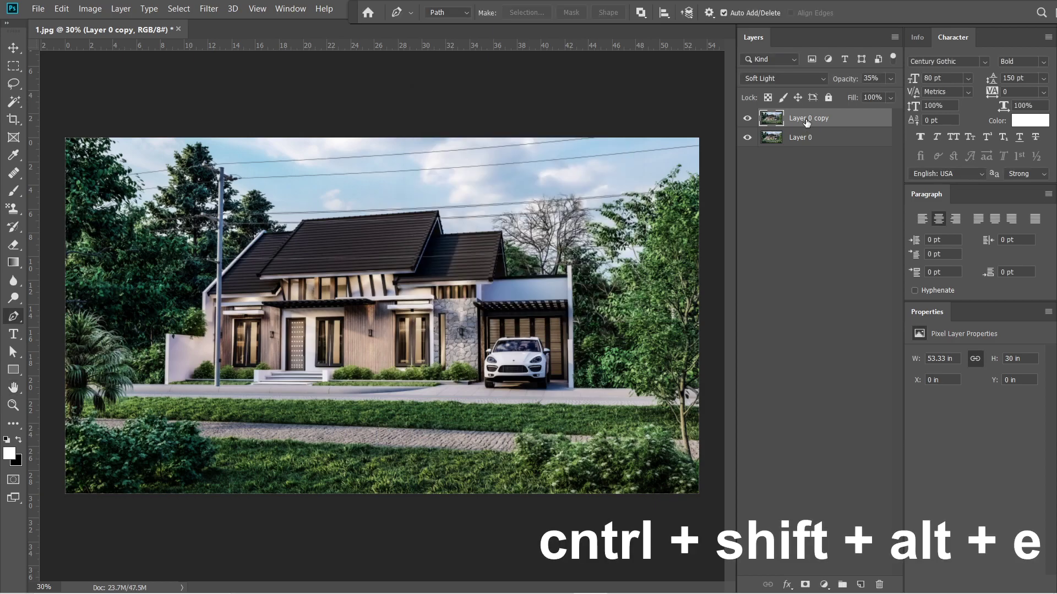
Step: Stamp visible layers into Layer 1, desaturate it, and set it to Overlay at 25% opacity
key(ctrl+shift+alt+e)
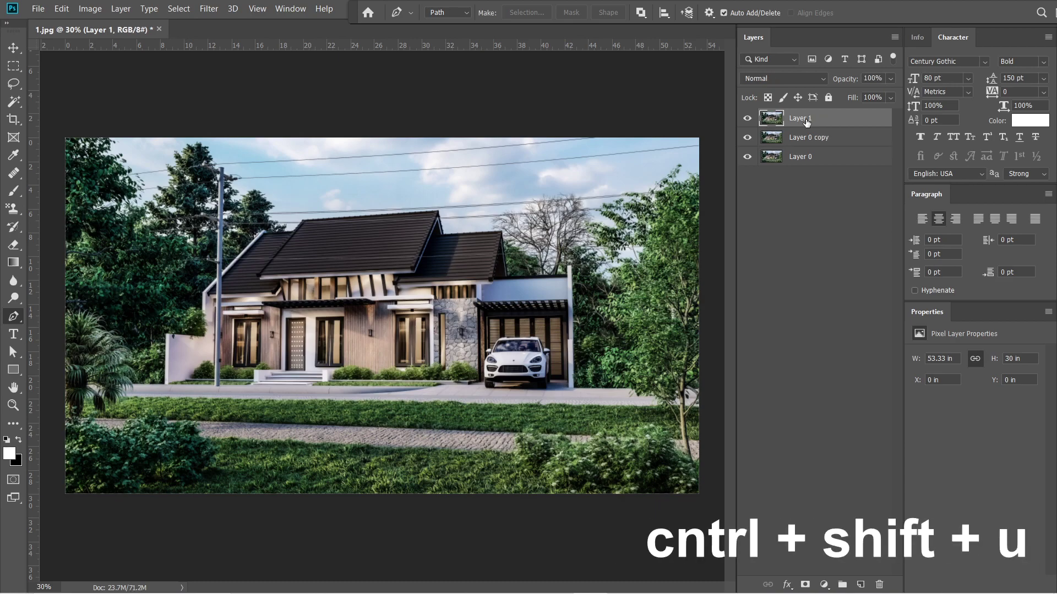
key(ctrl+shift+u)
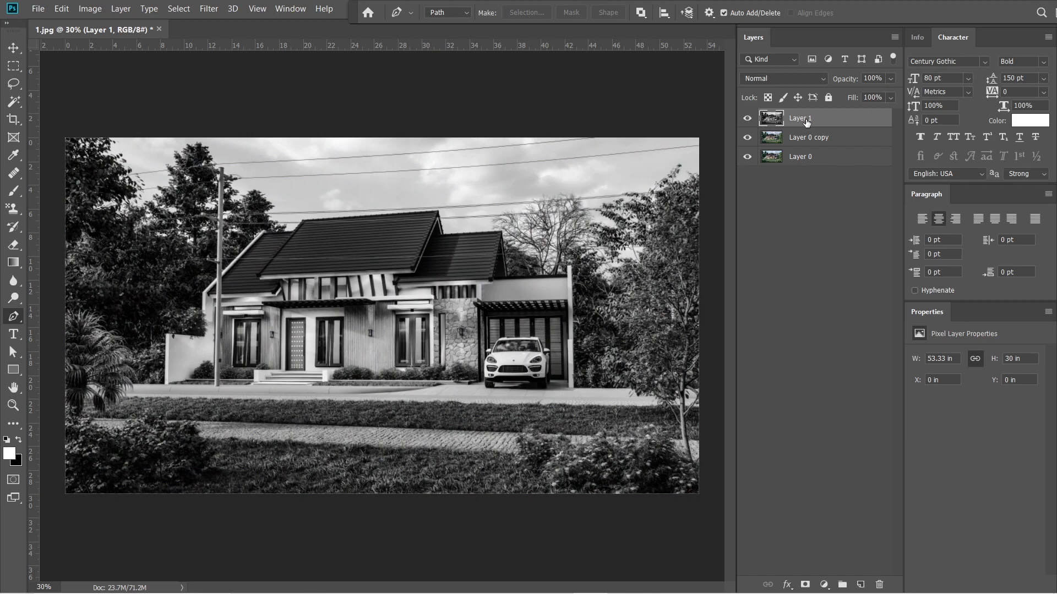
click(804, 78)
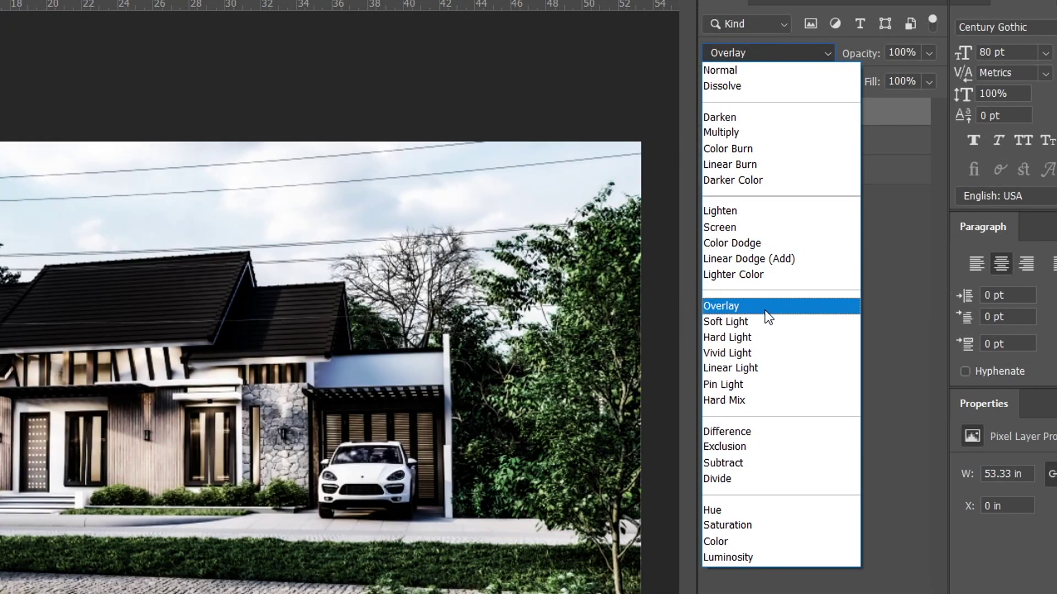
click(765, 310)
click(930, 52)
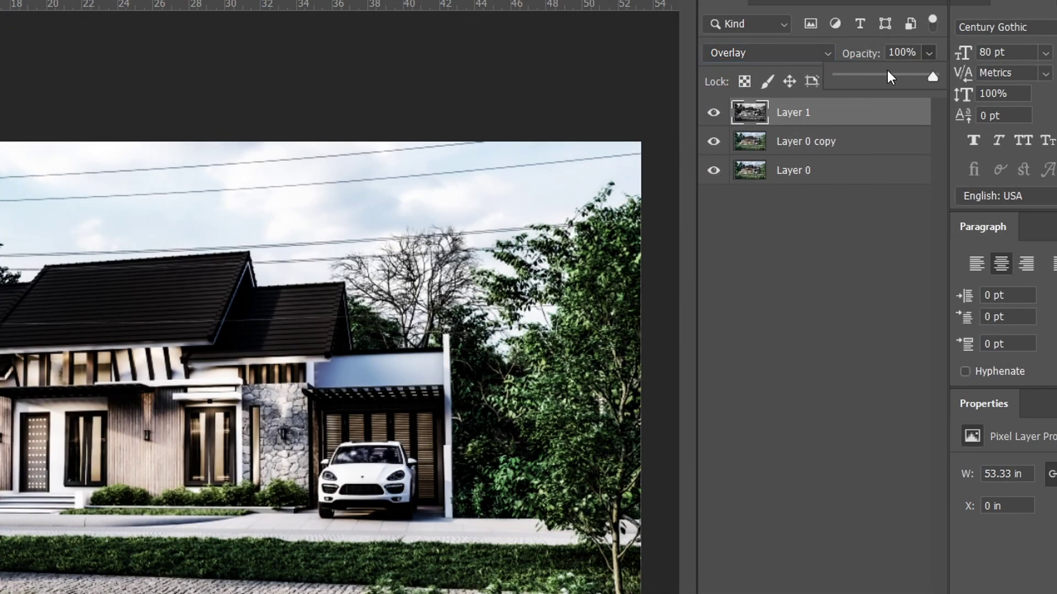
click(864, 77)
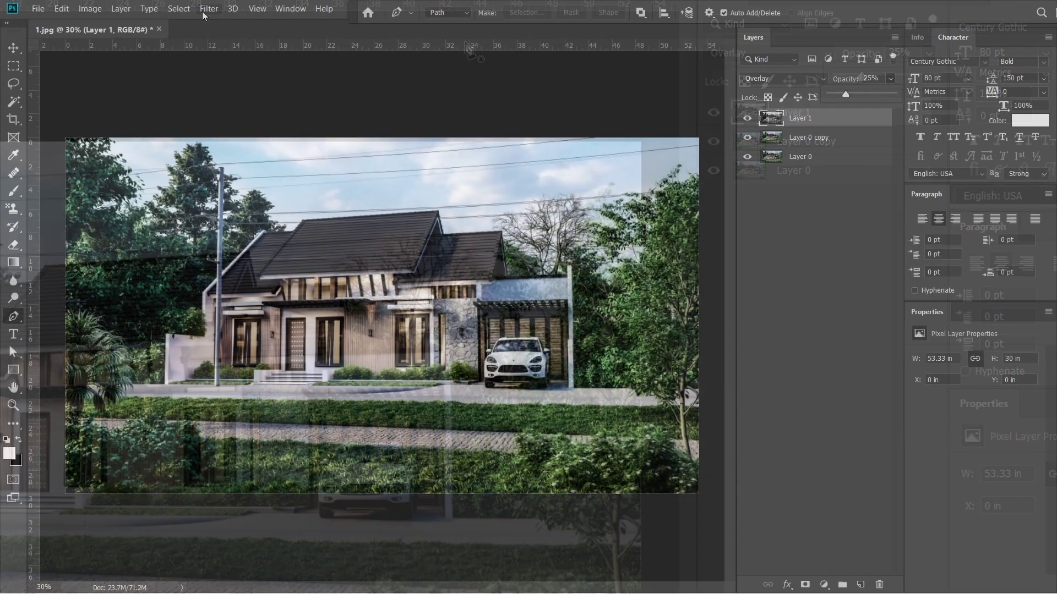
Step: Apply a 10 px High Pass filter to Layer 1
click(209, 9)
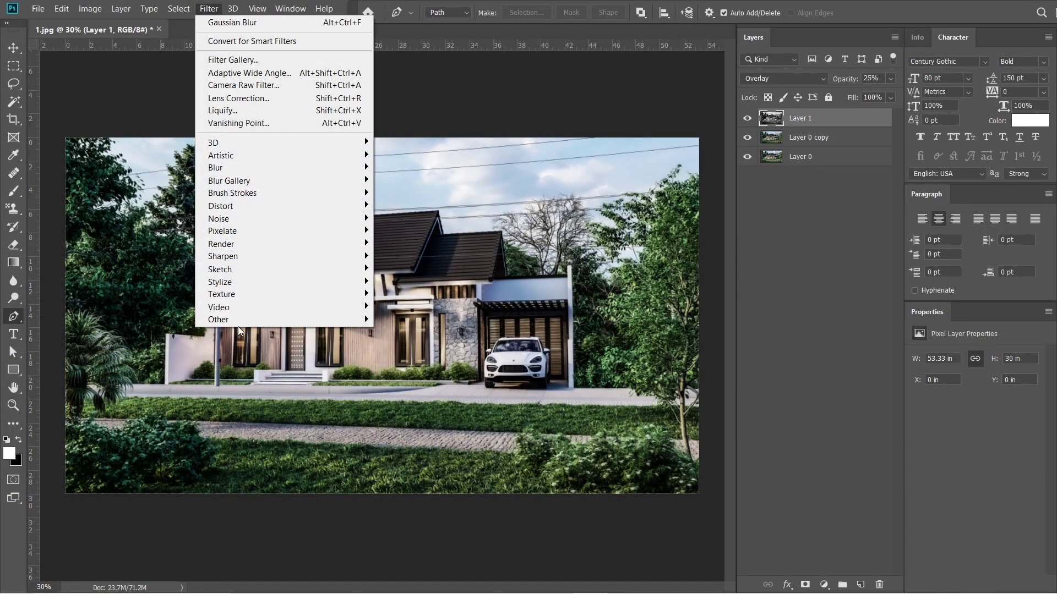
mouse_move(236, 322)
click(409, 330)
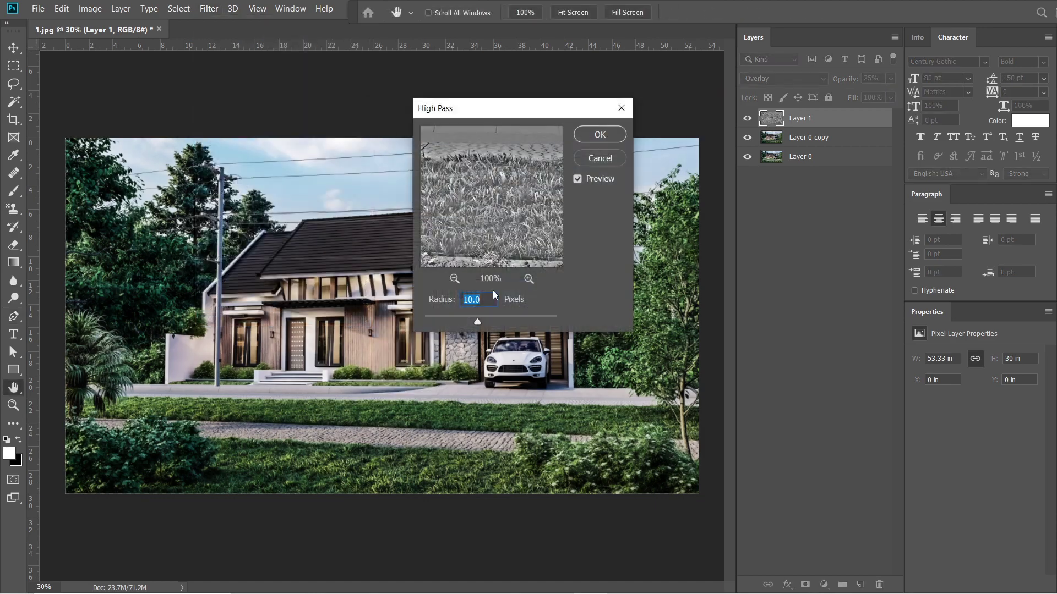
click(599, 134)
Step: Save the sharpened render as a new JPEG file, typing _3 in the file name
click(38, 9)
click(66, 148)
click(321, 457)
click(166, 545)
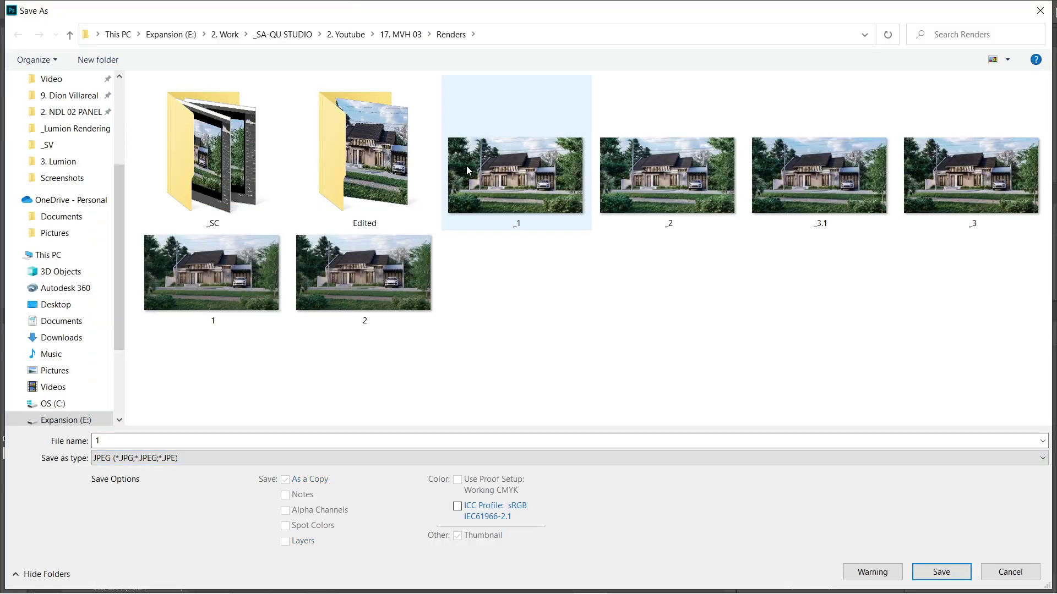
click(416, 441)
text(_3)
key(Return)
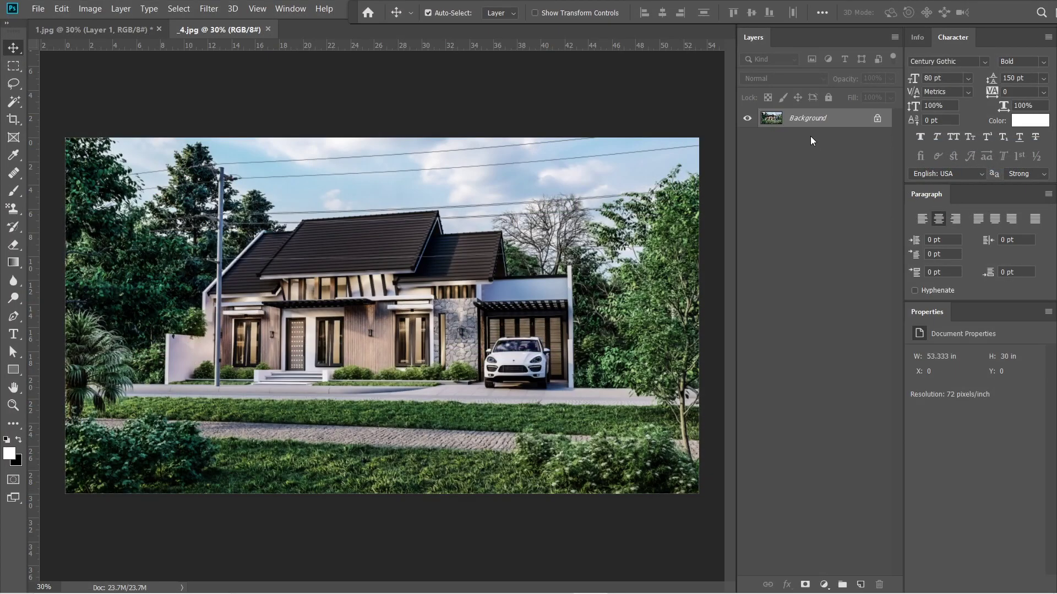
Step: Unlock Background as Layer 0 and grade in Camera Raw: Texture -25, Shadows +11, Whites -16, Temperature -5
double_click(809, 118)
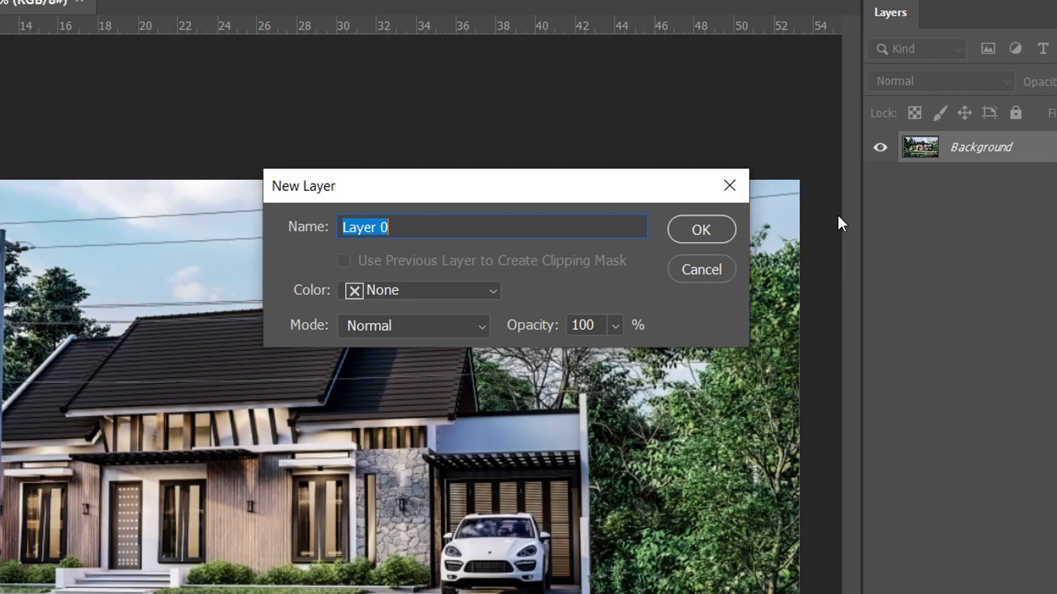
key(Return)
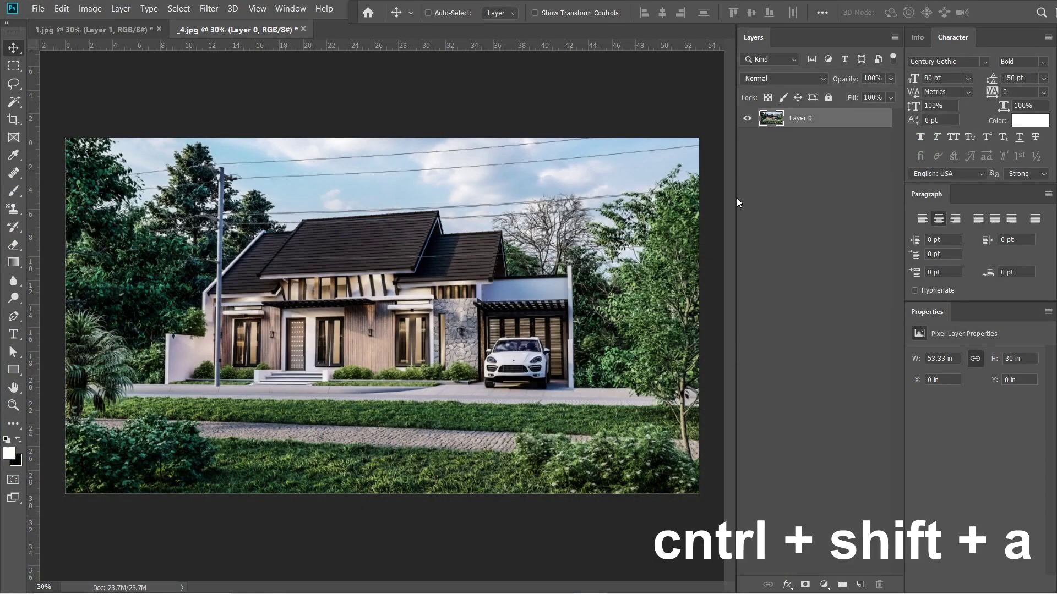
key(ctrl+shift+a)
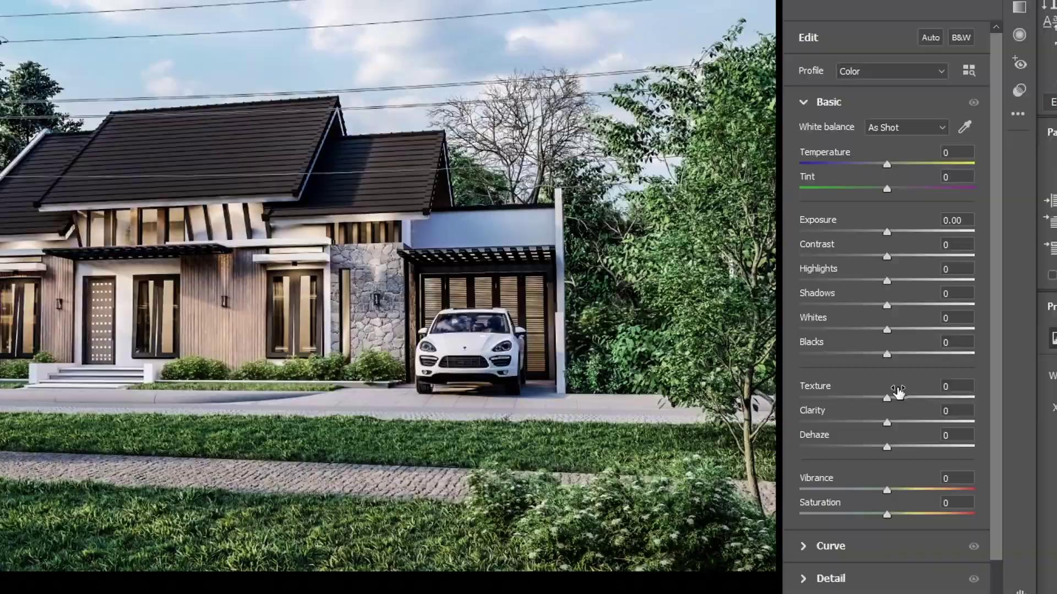
click(839, 366)
text(-25)
drag(887, 354, 880, 257)
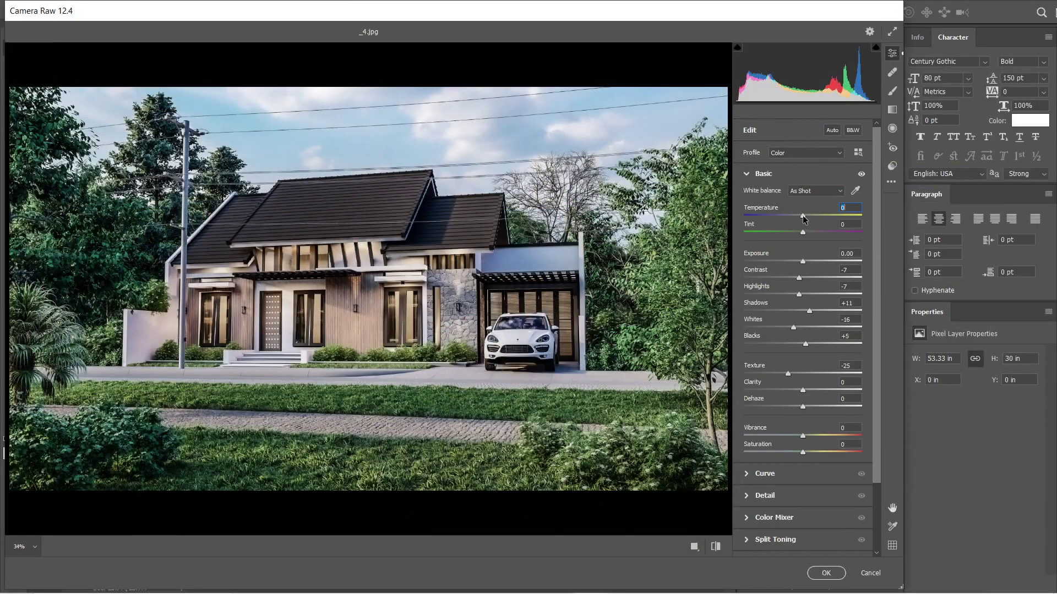
drag(887, 164, 882, 180)
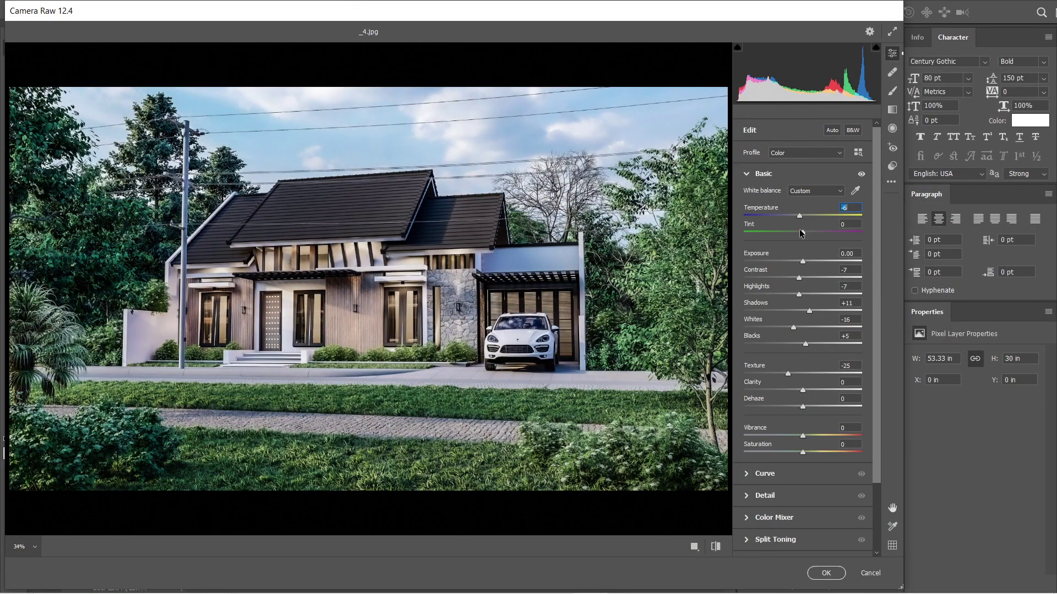
drag(799, 229, 800, 231)
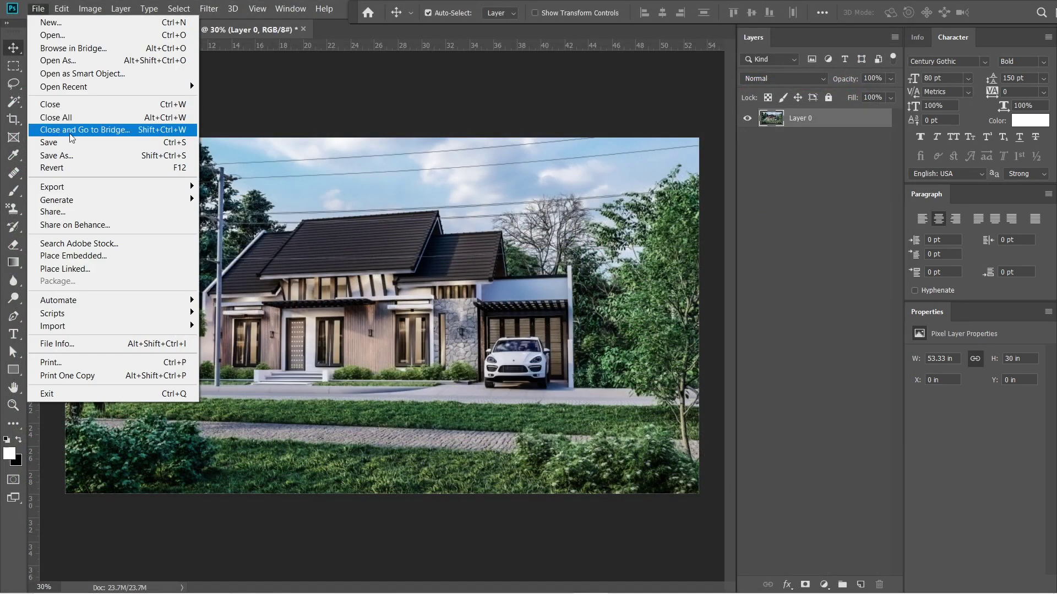
Step: Apply the grade, save over _4 as a maximum-quality JPEG, then switch to 1.jpg
click(42, 151)
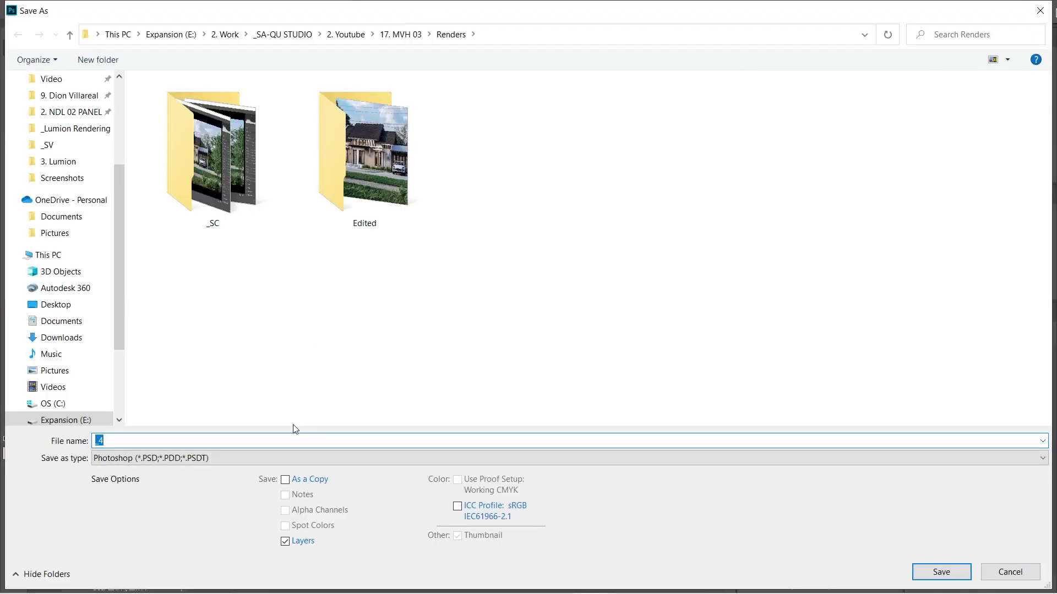
click(205, 458)
click(480, 302)
click(212, 283)
key(Return)
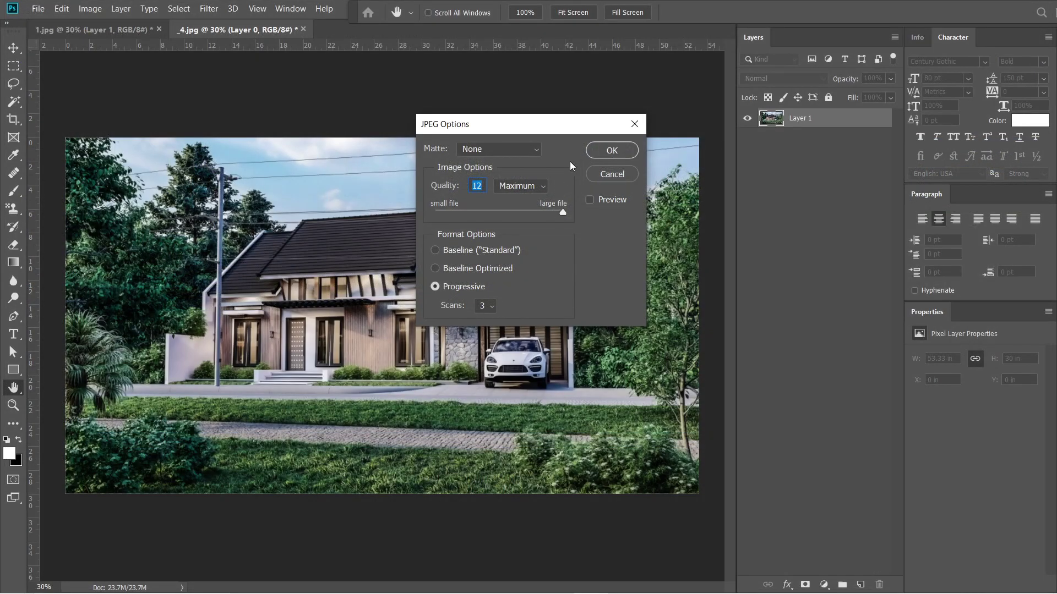
click(611, 151)
key(v)
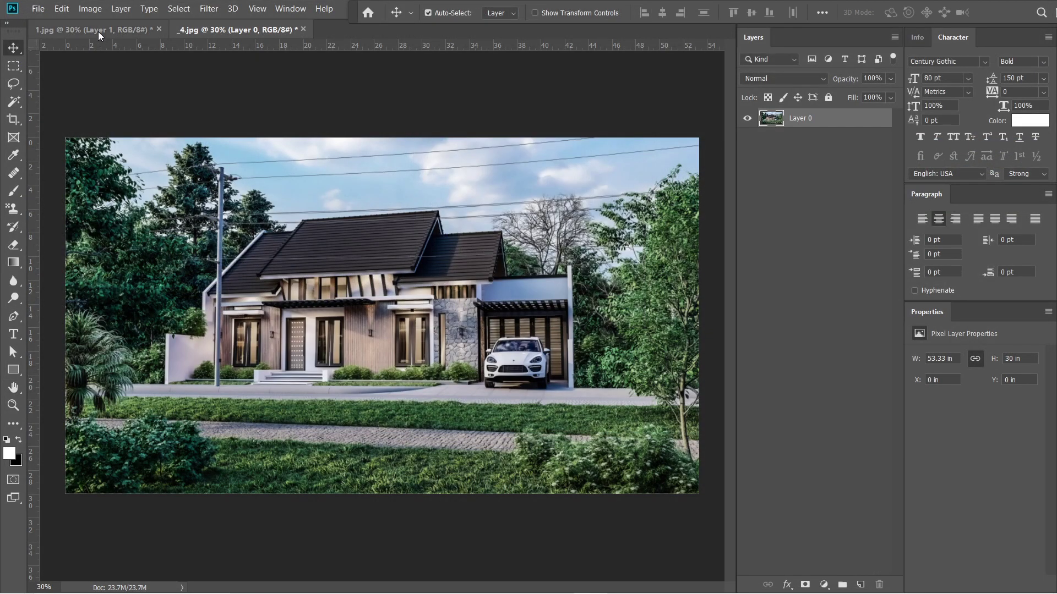
click(111, 29)
click(223, 34)
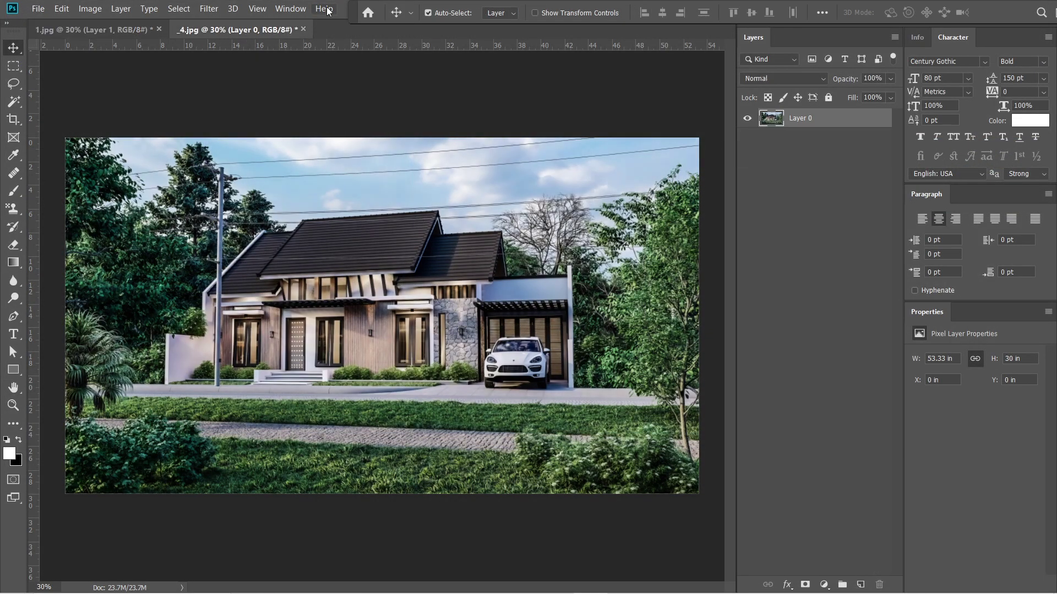